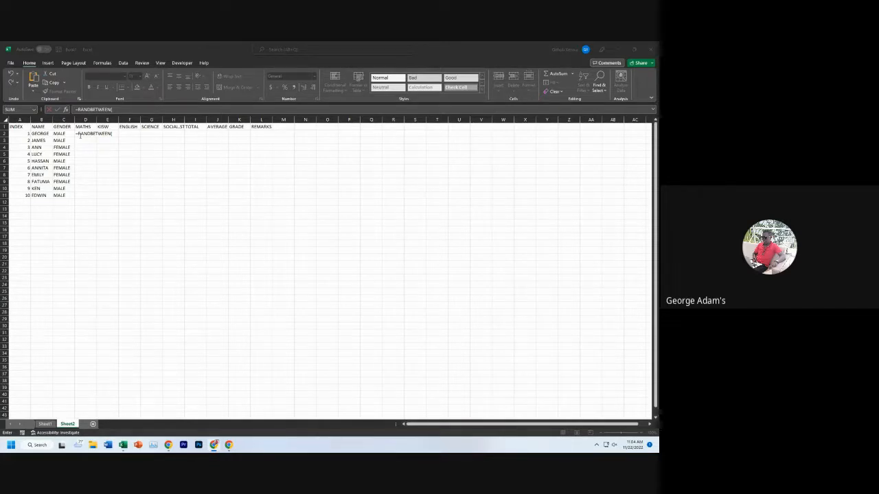
# Step: Complete the RANDBETWEEN formula in D2 under MATHS with a lower bound of 30 and an upper bound of 98
pyautogui.click(112, 134)
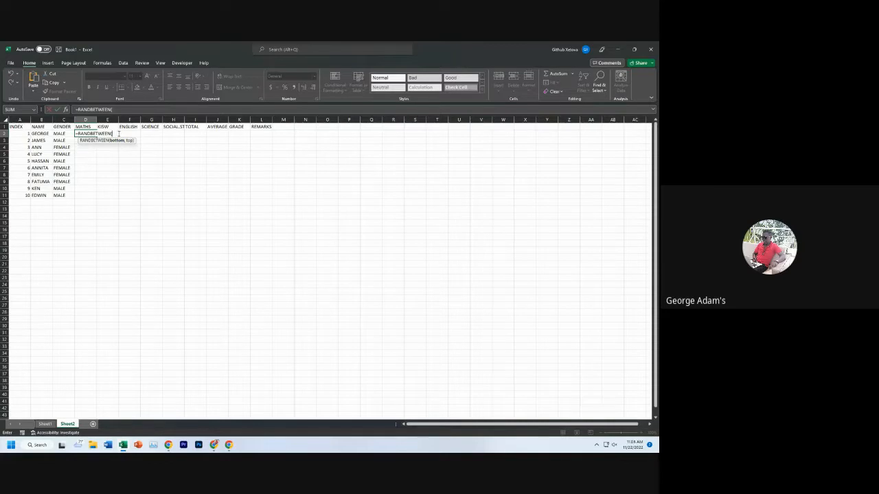
pyautogui.write('30,98')
pyautogui.press('Return')
# Step: Fill the random-mark formula from D2 down to row 11 and across to the social studies column H
pyautogui.click(84, 133)
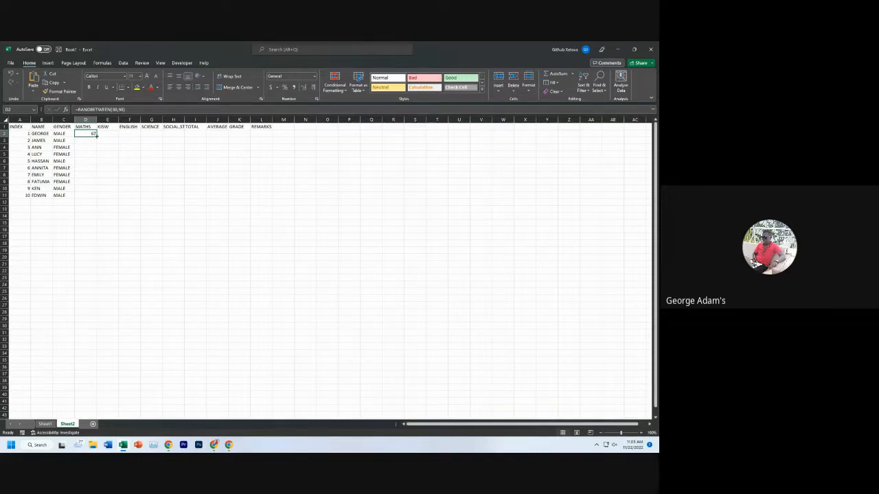
pyautogui.moveTo(97, 135); pyautogui.dragTo(85, 194)
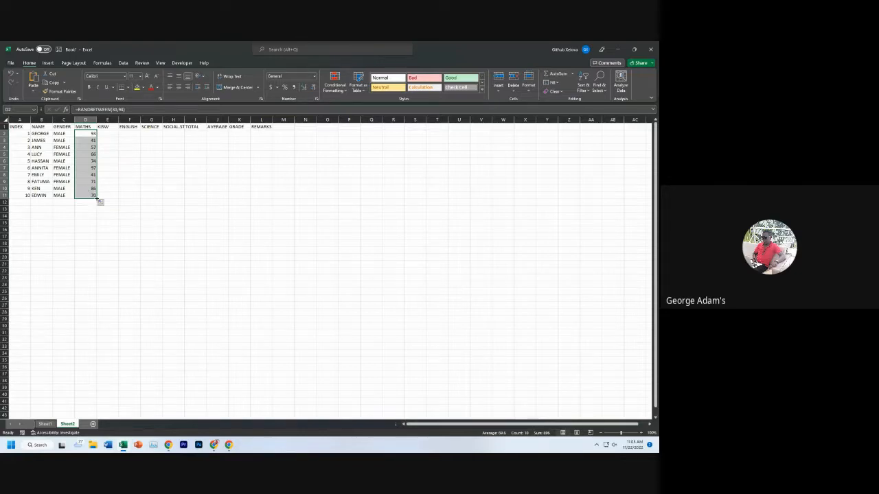
pyautogui.moveTo(100, 201); pyautogui.dragTo(93, 136)
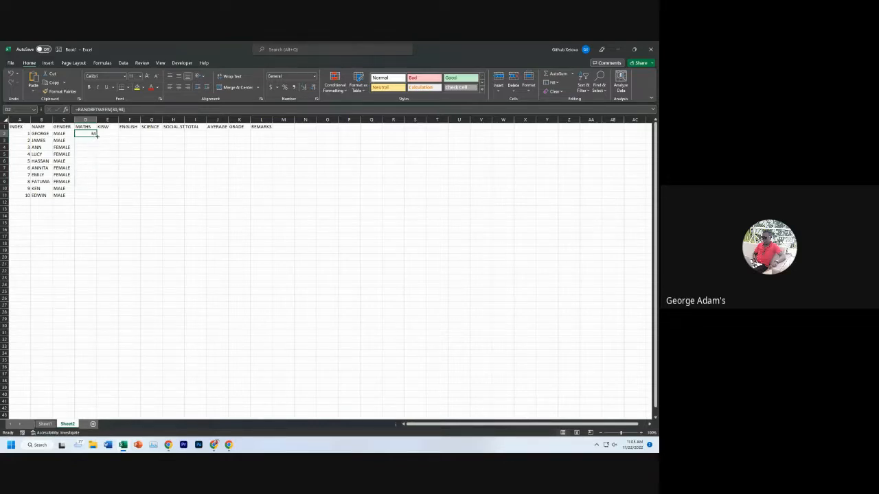
pyautogui.doubleClick(97, 136)
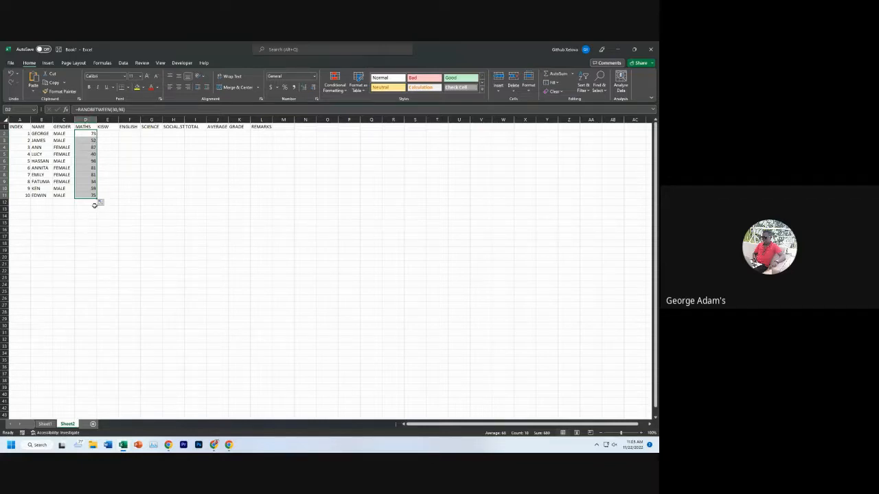
pyautogui.moveTo(96, 199); pyautogui.dragTo(176, 200)
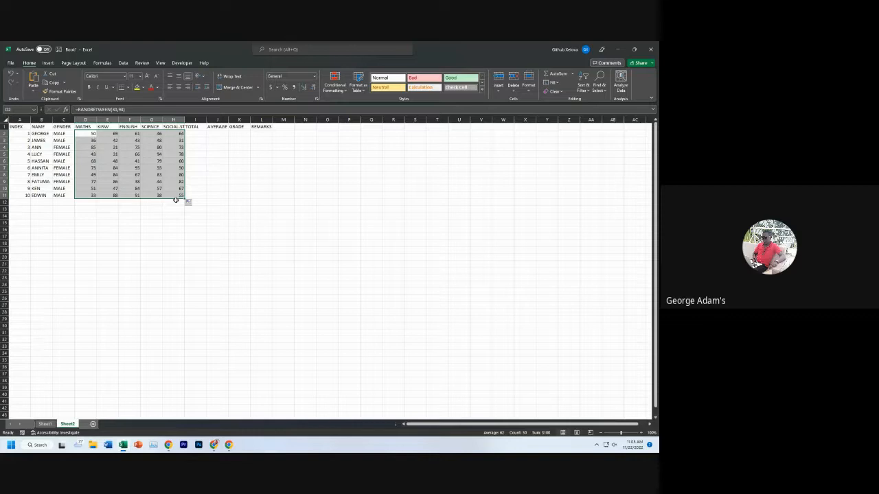
pyautogui.click(218, 264)
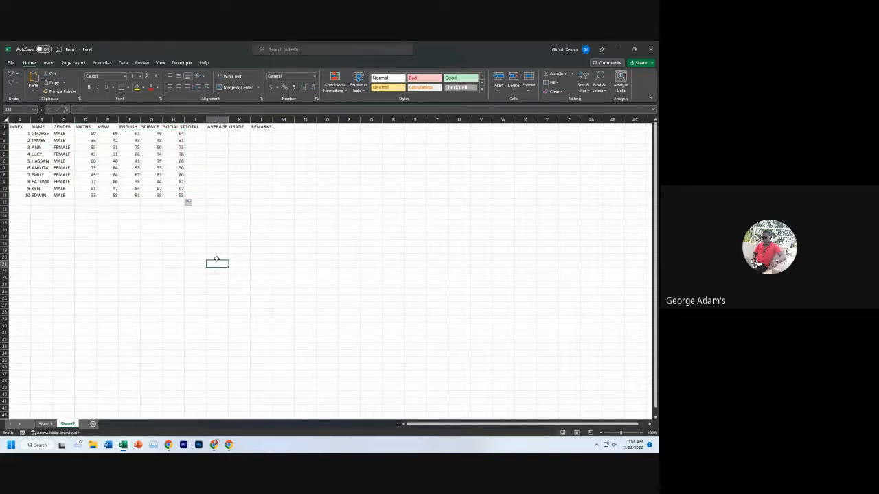
# Step: Start a summary table with the heading COUNT in I18 and the row labels MALE in H19 and FEMALE in H20
pyautogui.click(197, 243)
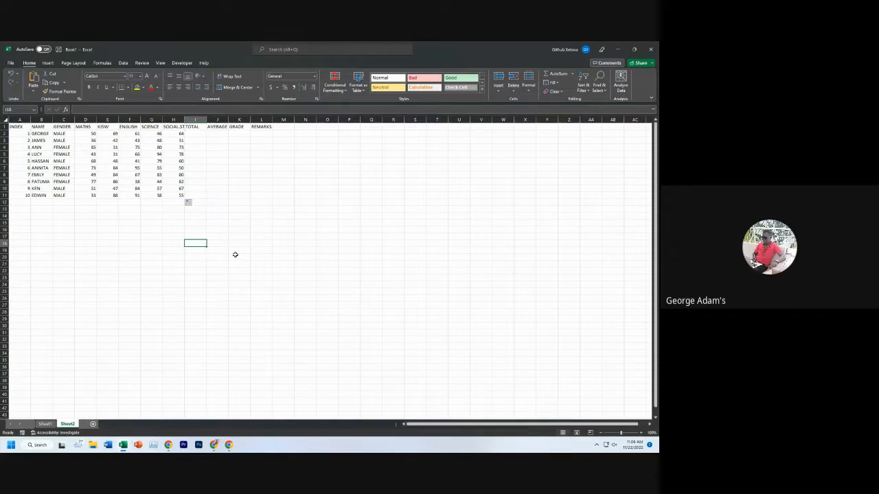
pyautogui.write('COUNT')
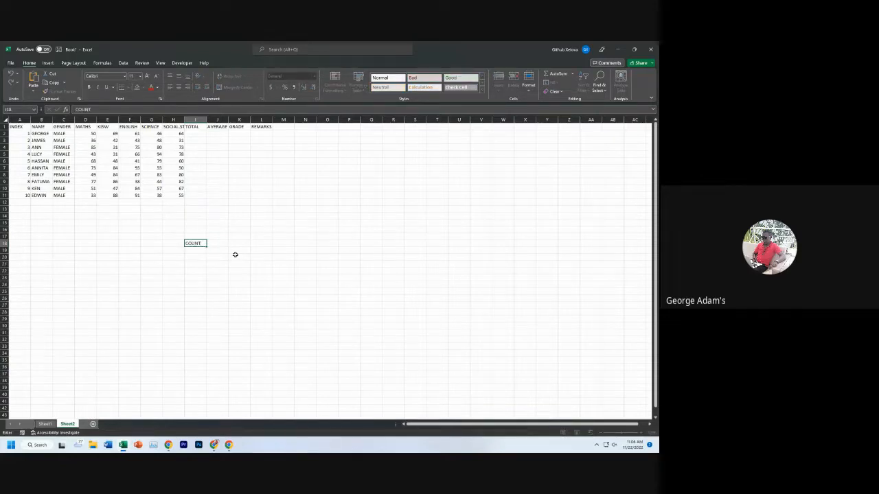
pyautogui.click(168, 252)
pyautogui.write('MALE')
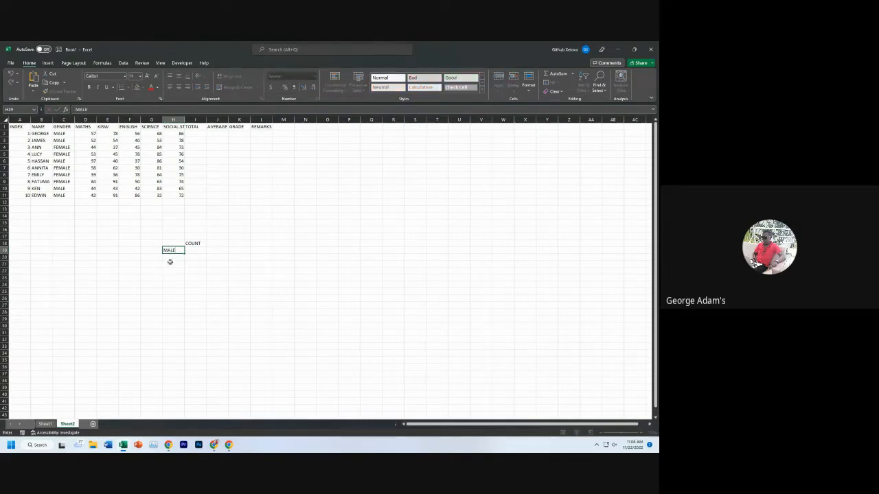
pyautogui.click(171, 257)
pyautogui.write('FEMALE')
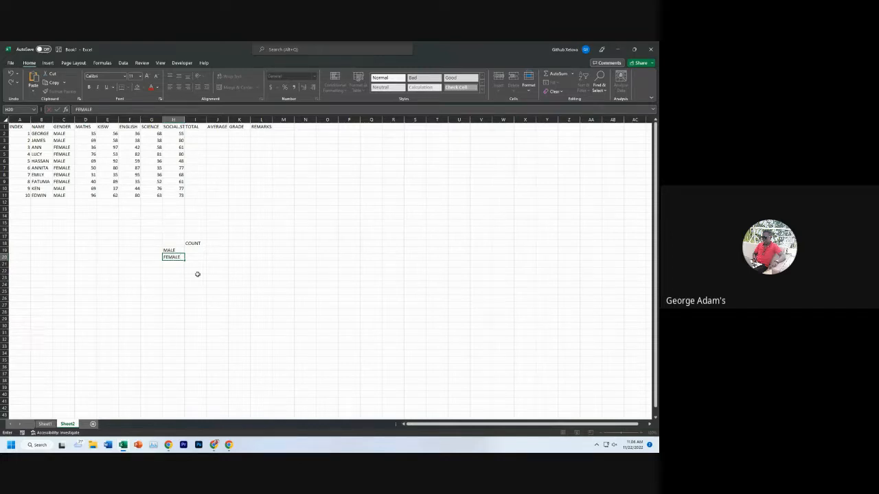
# Step: Add the heading AVERAGE in J18 beside COUNT
pyautogui.click(211, 243)
pyautogui.write('=')
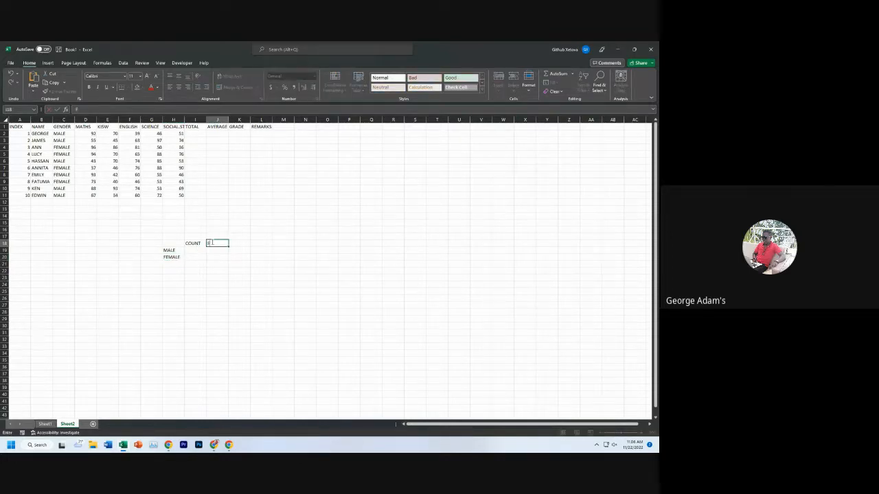
pyautogui.write('AVERAGE')
pyautogui.click(223, 283)
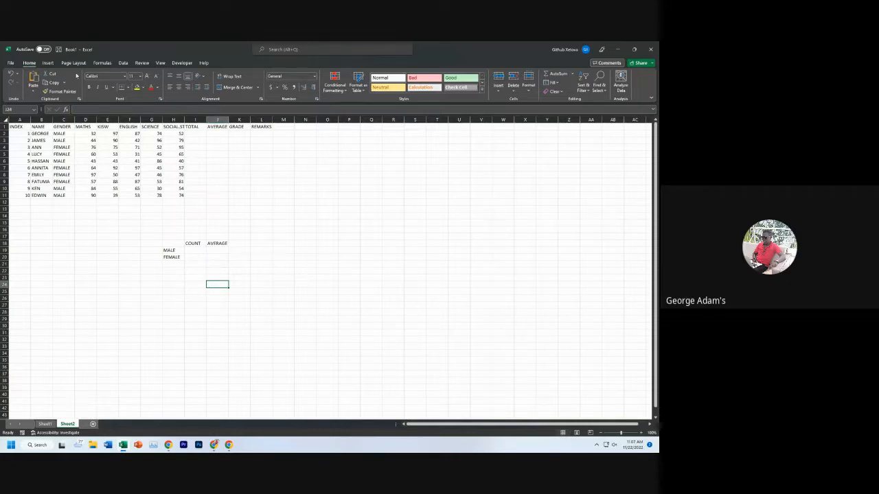
# Step: Select the entire marks table from the INDEX heading in A1 through the REMARKS column to row 11
pyautogui.click(22, 128)
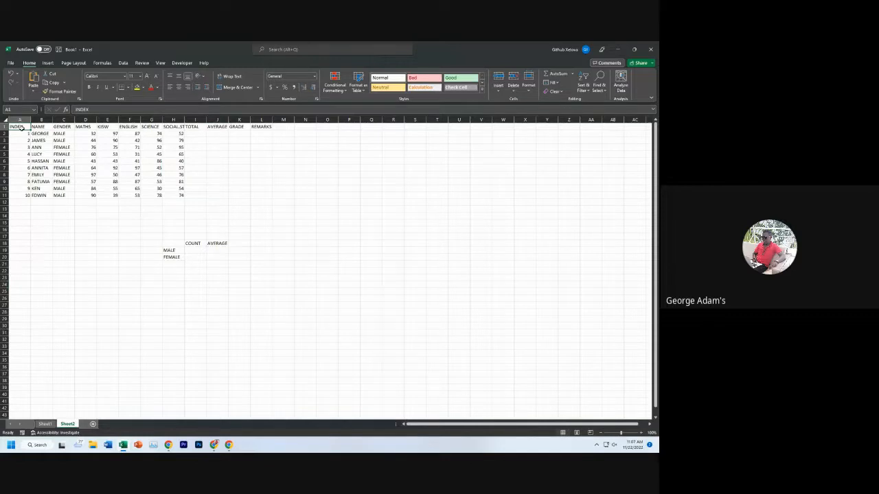
pyautogui.hotkey('ctrl', 'a')
pyautogui.click(55, 250)
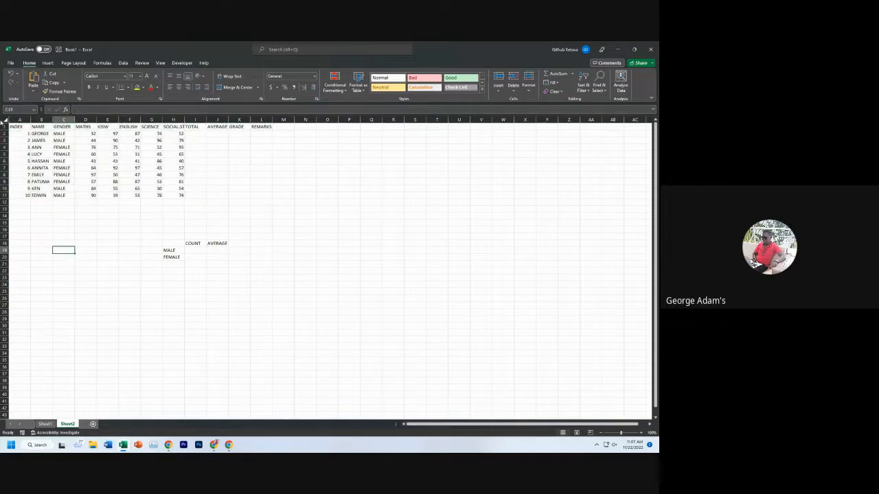
pyautogui.click(16, 127)
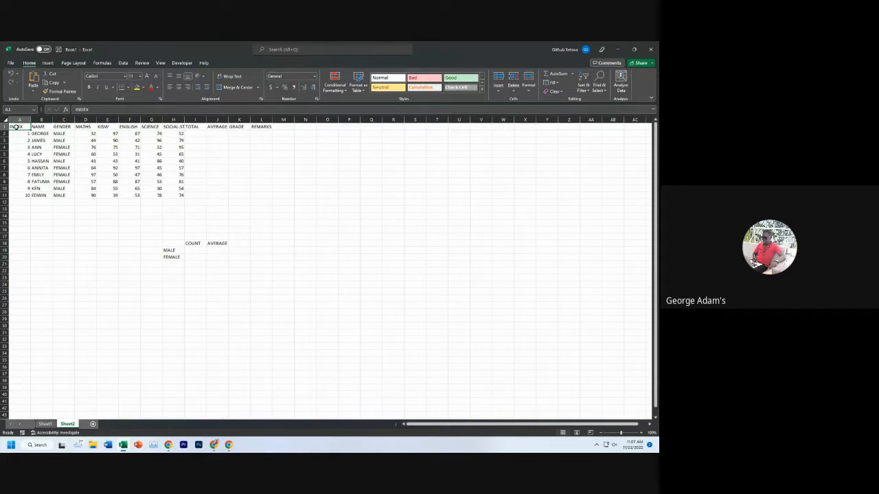
pyautogui.hotkey('ctrl', 'a')
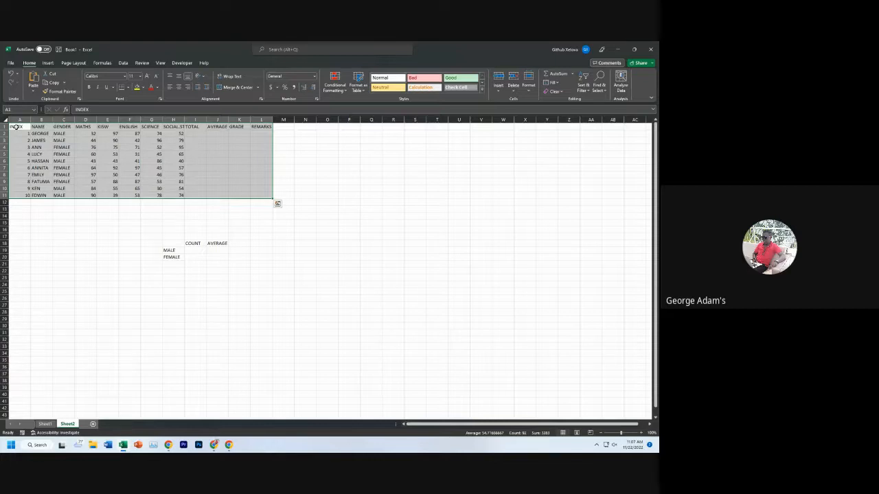
# Step: Undo the AVERAGE heading entry in J18, select the whole sheet and clear the selection
pyautogui.hotkey('ctrl', 'z')
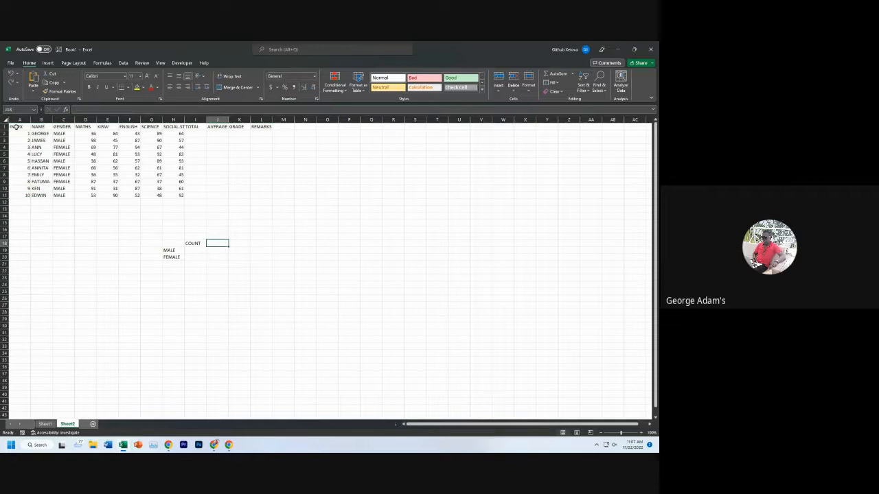
pyautogui.hotkey('ctrl', 'a')
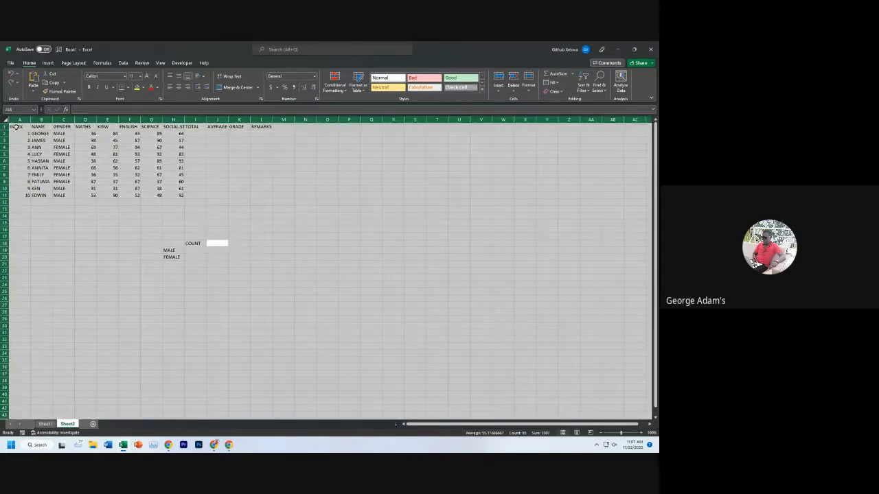
pyautogui.click(91, 253)
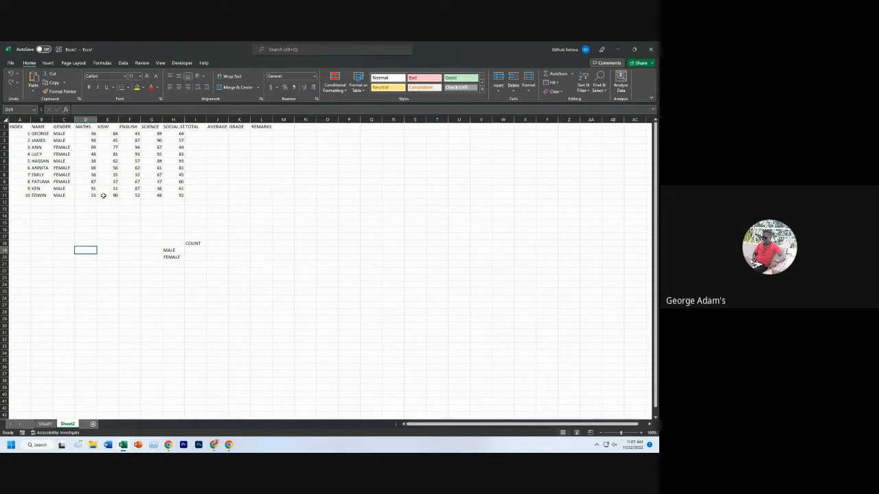
# Step: Select only the contiguous marks table starting from A1, then deselect it
pyautogui.click(17, 127)
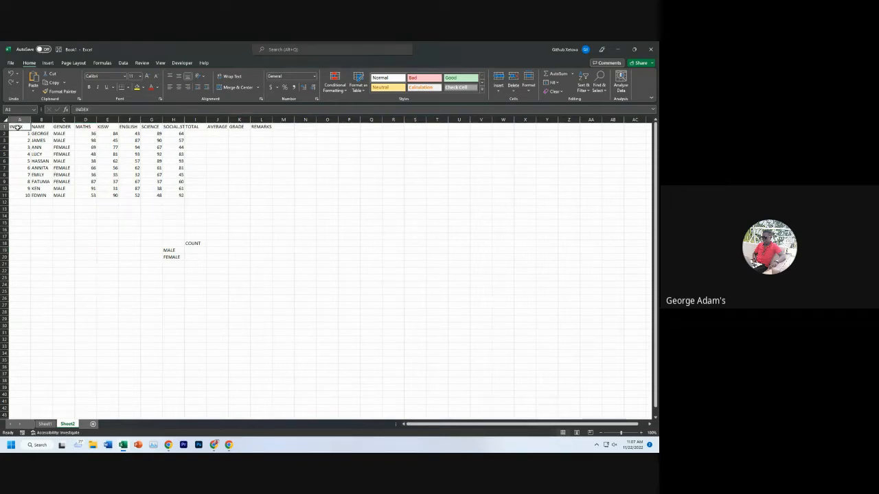
pyautogui.hotkey('ctrl', 'a')
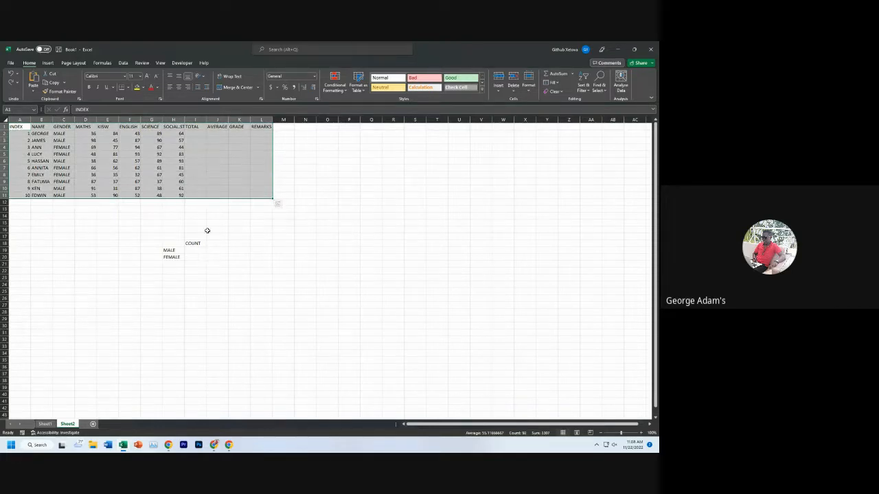
pyautogui.click(225, 269)
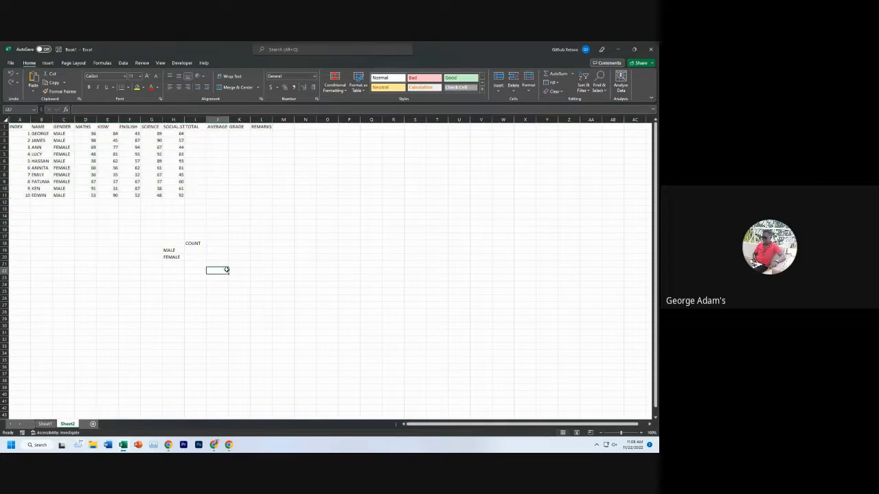
# Step: Select every cell of the sheet, inspect how far the selection extends and deselect it
pyautogui.click(6, 119)
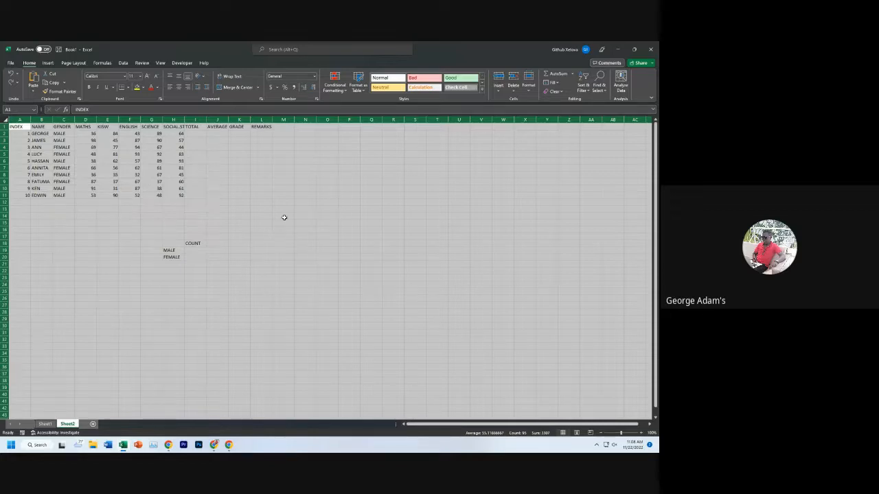
pyautogui.scroll(-4, 264, 224)
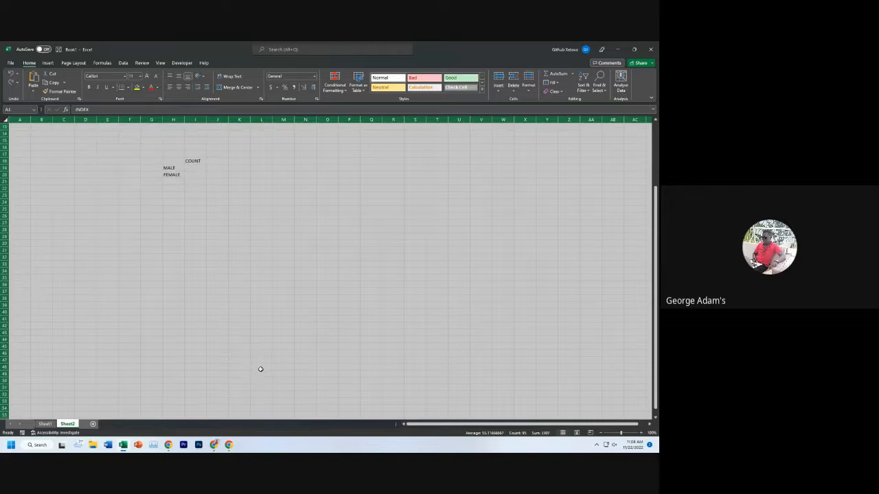
pyautogui.scroll(1, 355, 345)
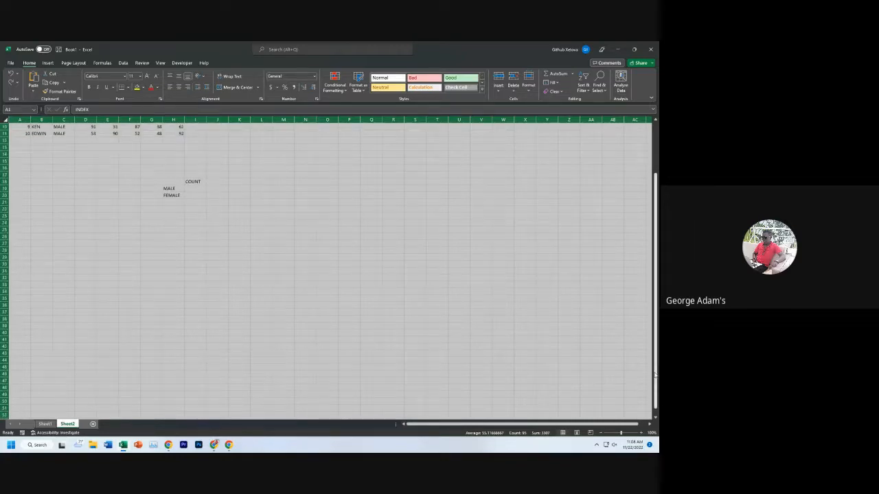
pyautogui.scroll(3, 638, 374)
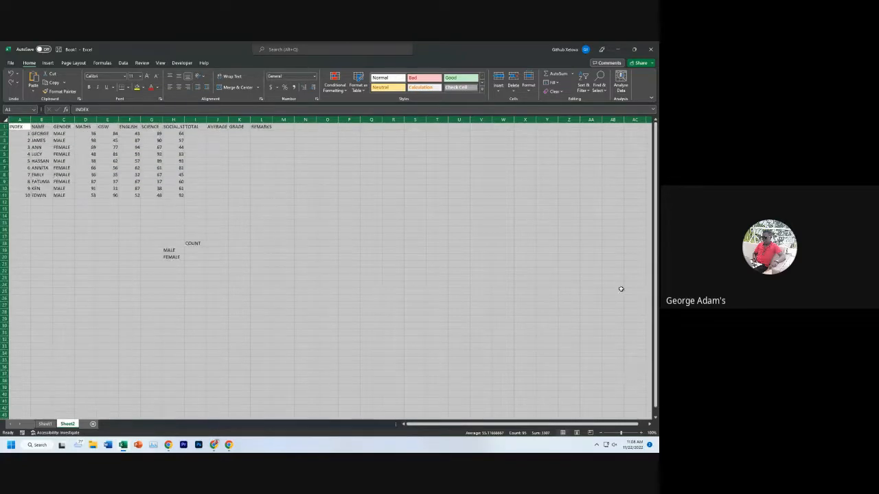
pyautogui.click(379, 299)
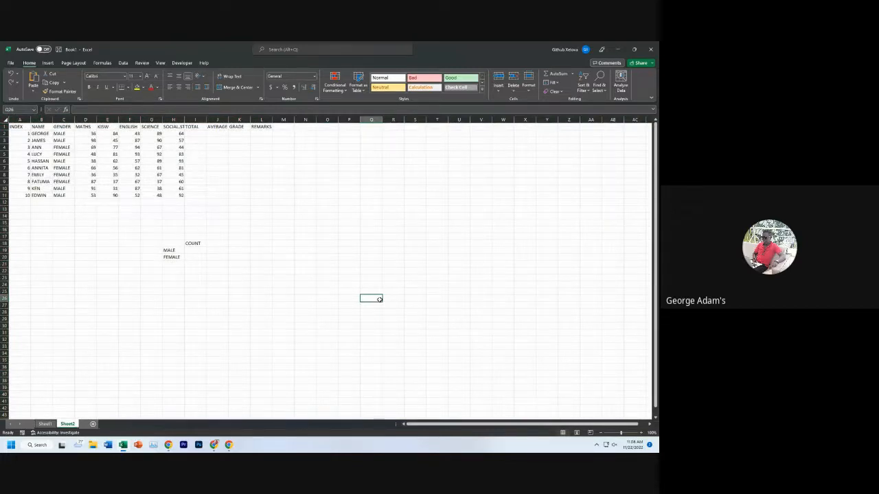
# Step: Copy the range A1:R23 on Sheet2, covering both the marks table and the summary table
pyautogui.click(21, 127)
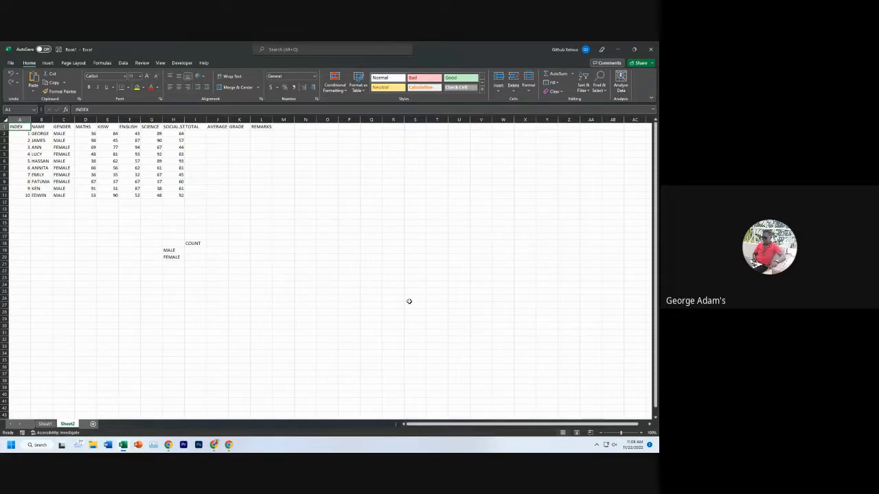
pyautogui.keyDown('shift'); pyautogui.click(395, 280); pyautogui.keyUp('shift')
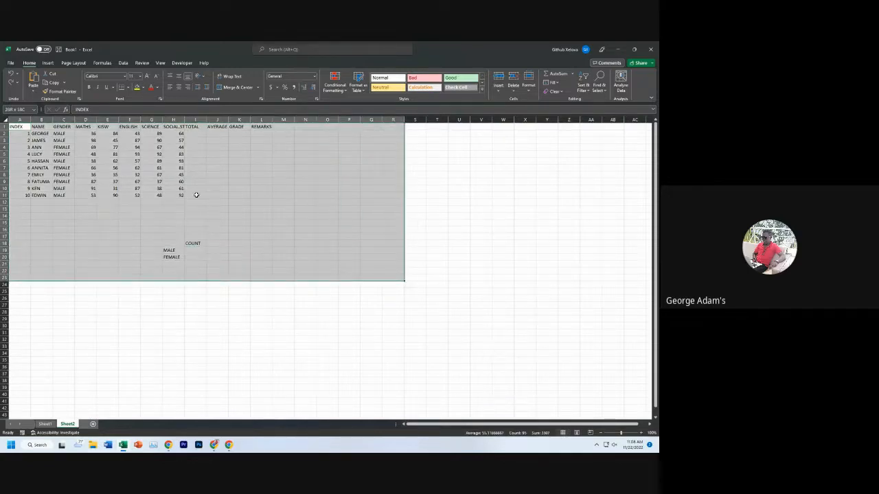
pyautogui.rightClick(260, 200)
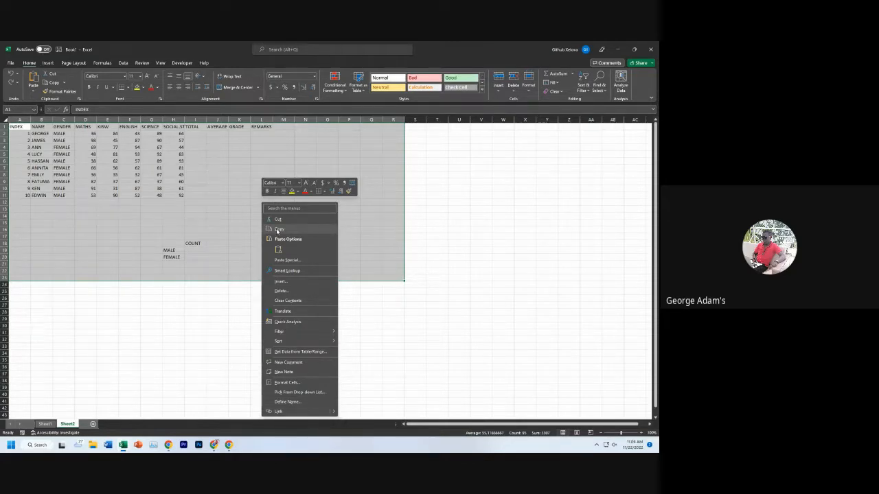
pyautogui.click(277, 229)
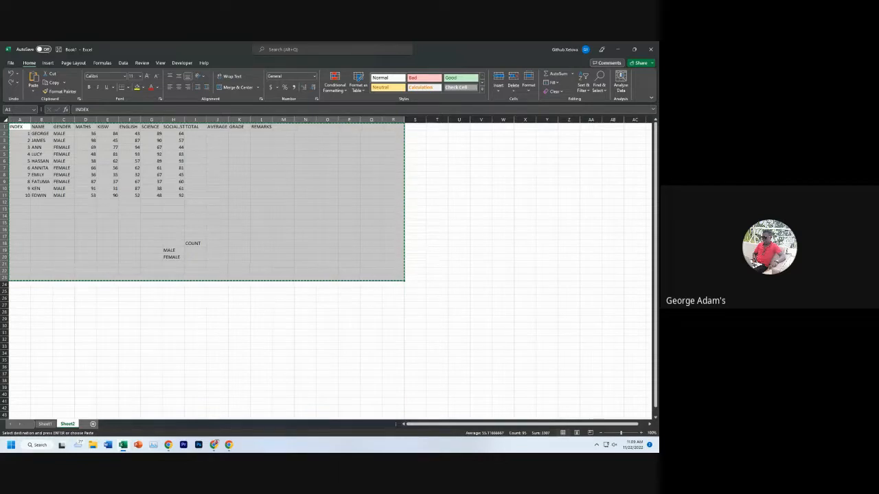
# Step: Paste only the values of the copied range into Sheet1 starting at A1, using Paste Special, then deselect the range
pyautogui.click(45, 423)
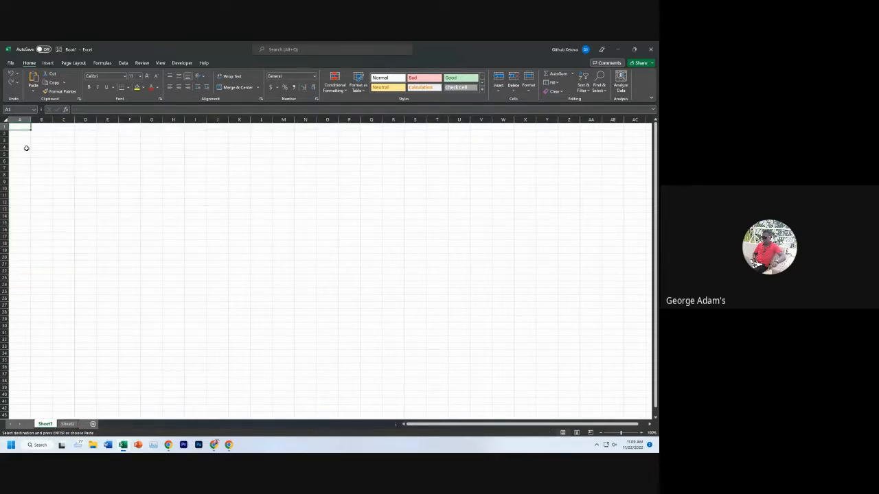
pyautogui.rightClick(18, 126)
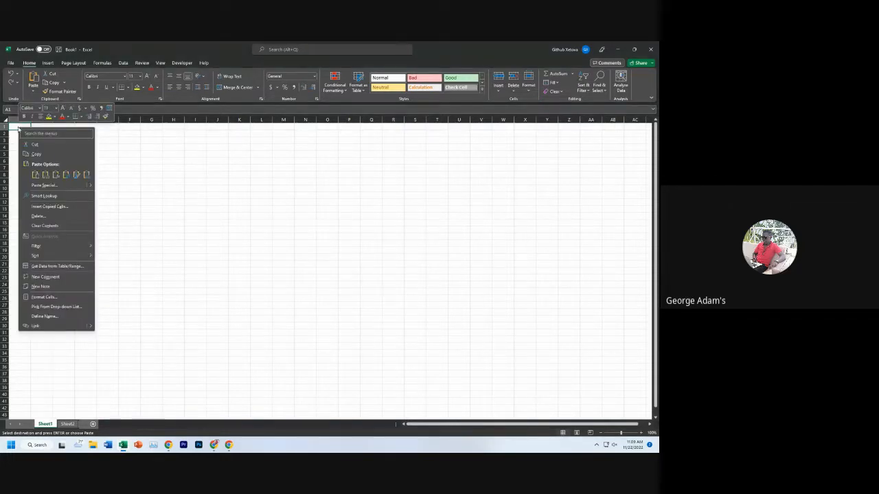
pyautogui.click(44, 186)
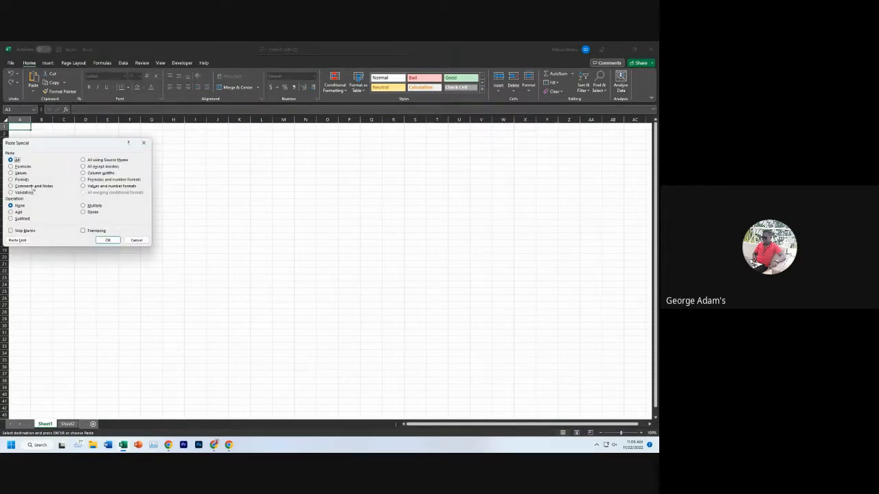
pyautogui.click(11, 173)
pyautogui.click(107, 241)
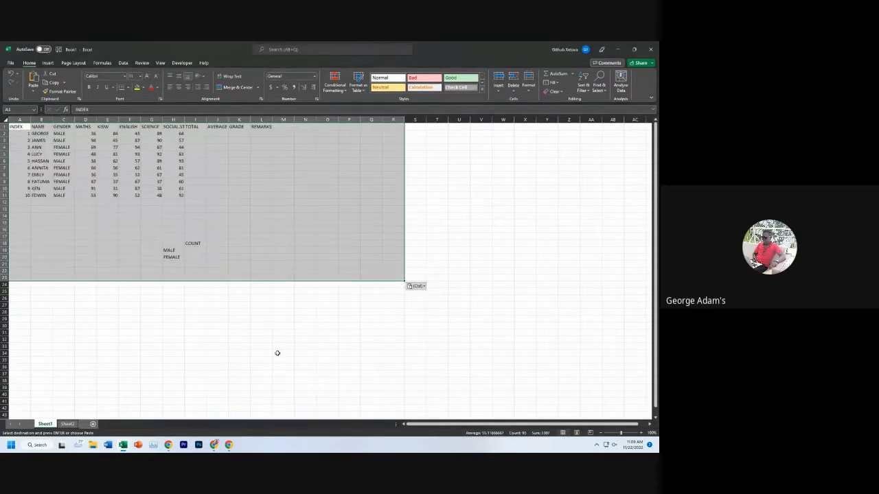
pyautogui.click(300, 347)
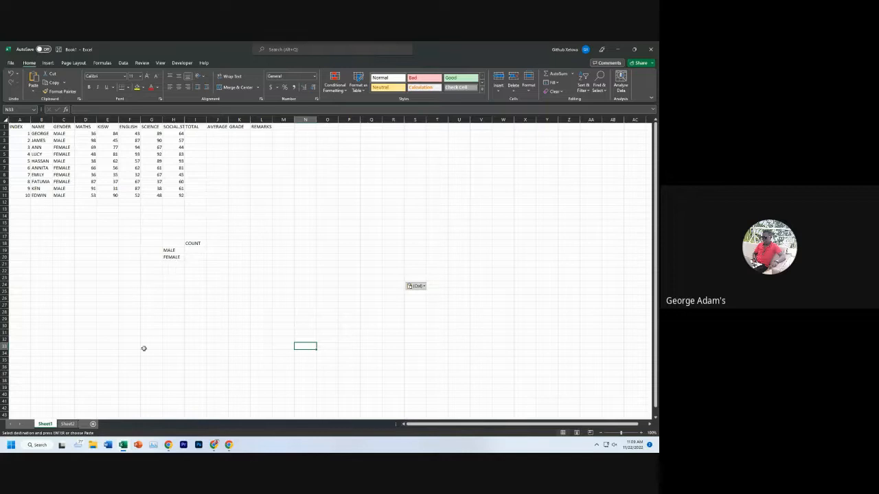
# Step: Enter the heading AVERAGE in J18, beside the COUNT heading of the gender summary table
pyautogui.click(214, 245)
pyautogui.write('AVE')
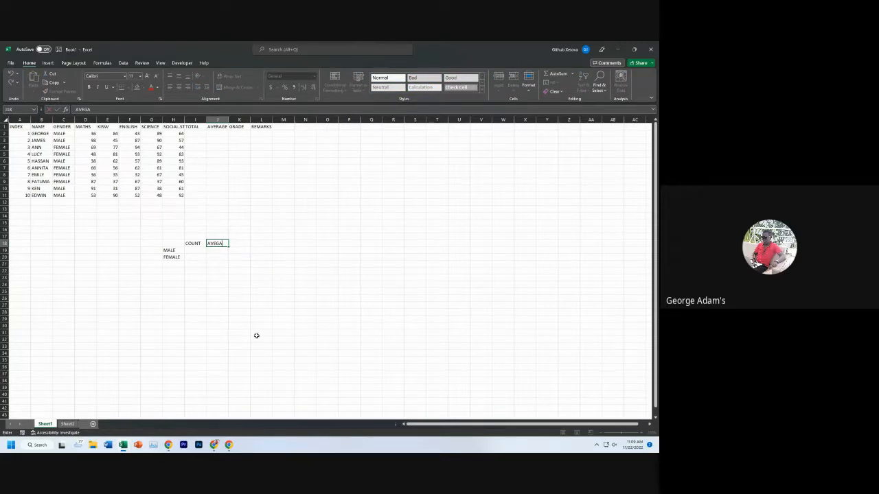
pyautogui.write('RAGE')
pyautogui.click(220, 276)
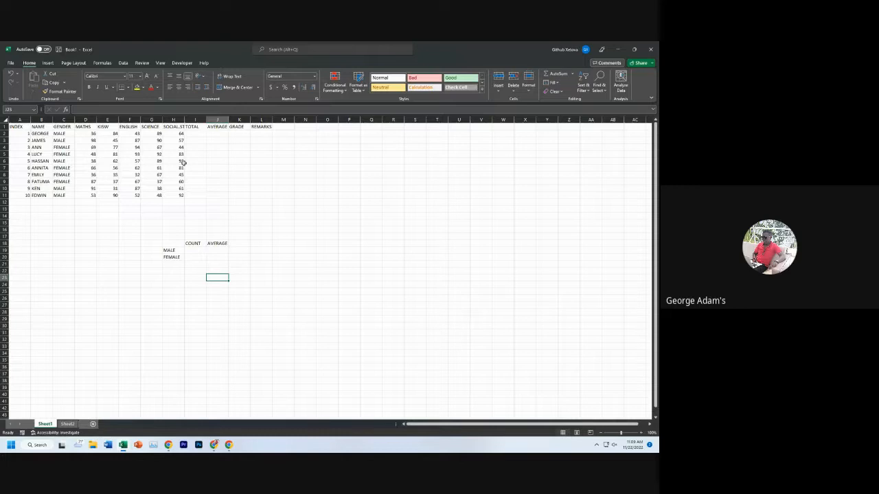
# Step: Rename Sheet1 as DATA
pyautogui.rightClick(46, 425)
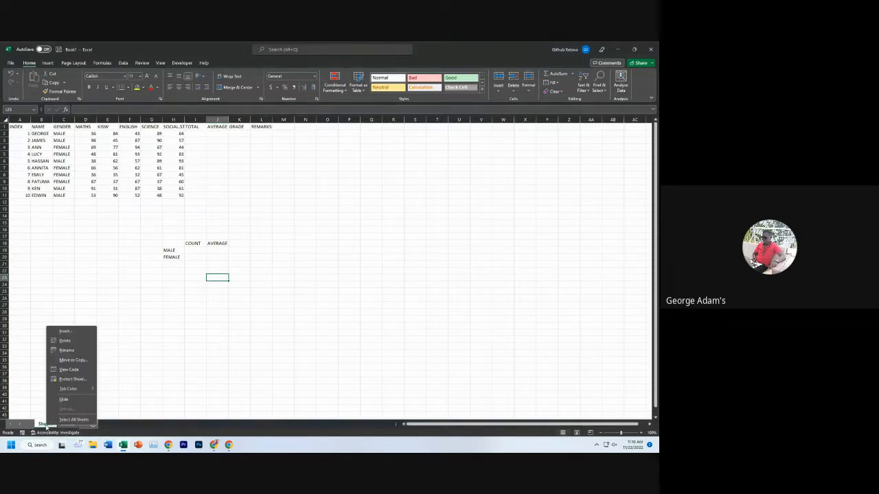
pyautogui.click(66, 351)
pyautogui.write('DATA')
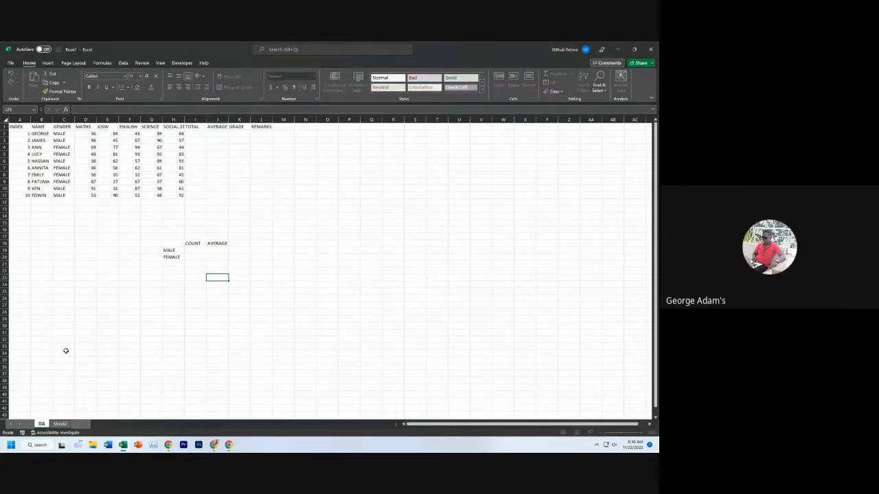
pyautogui.press('Return')
pyautogui.click(235, 375)
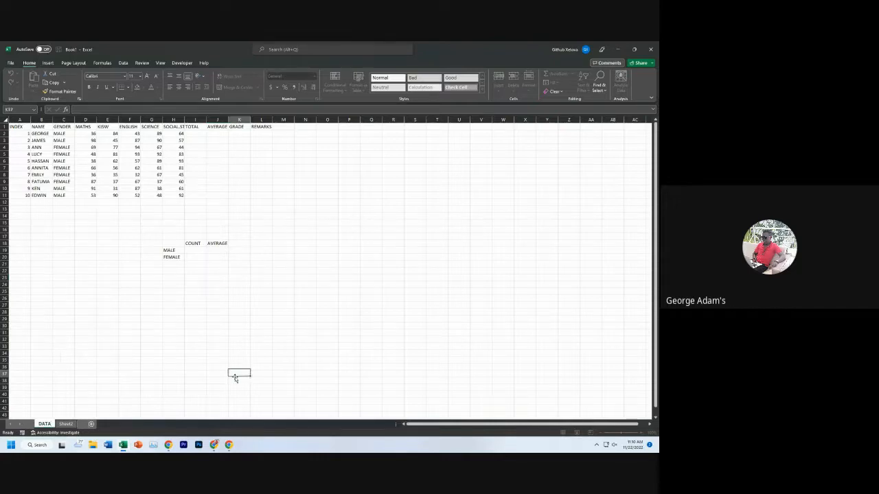
# Step: Delete Sheet2 permanently from the workbook
pyautogui.rightClick(66, 425)
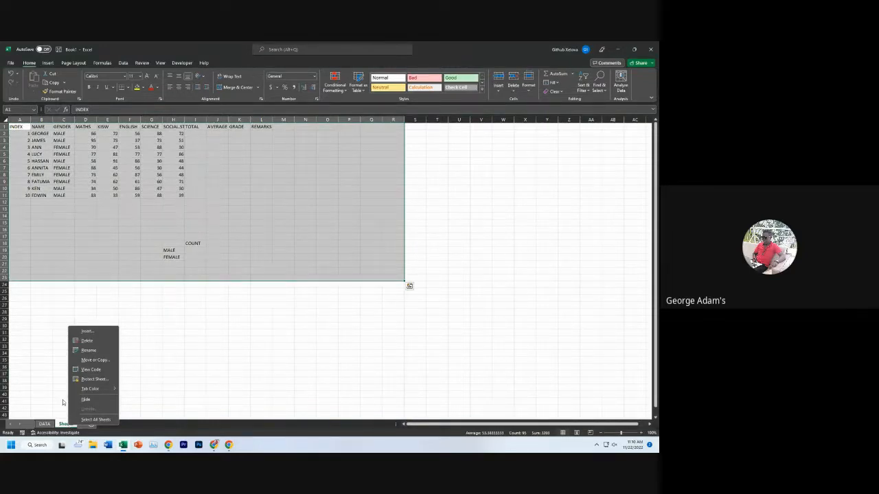
pyautogui.click(91, 341)
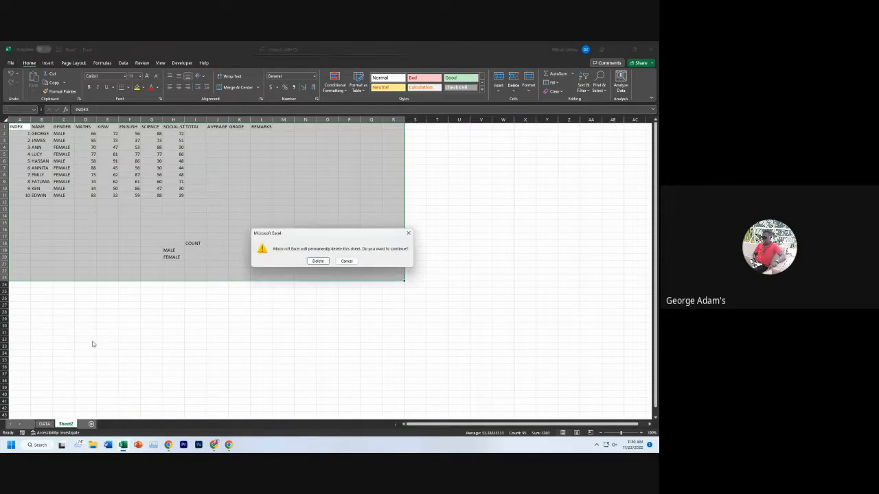
pyautogui.click(318, 261)
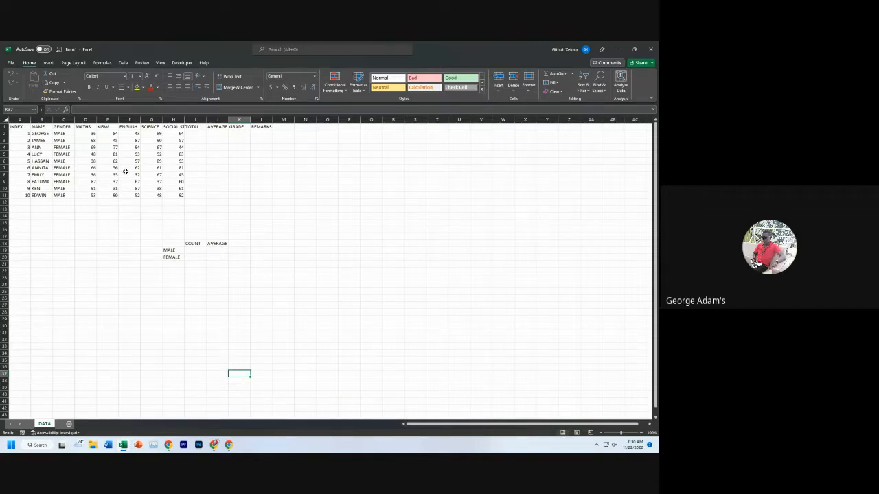
# Step: Calculate the first student's TOTAL in I2 with a SUM of D2:H2 and fill the formula down to I11
pyautogui.click(193, 134)
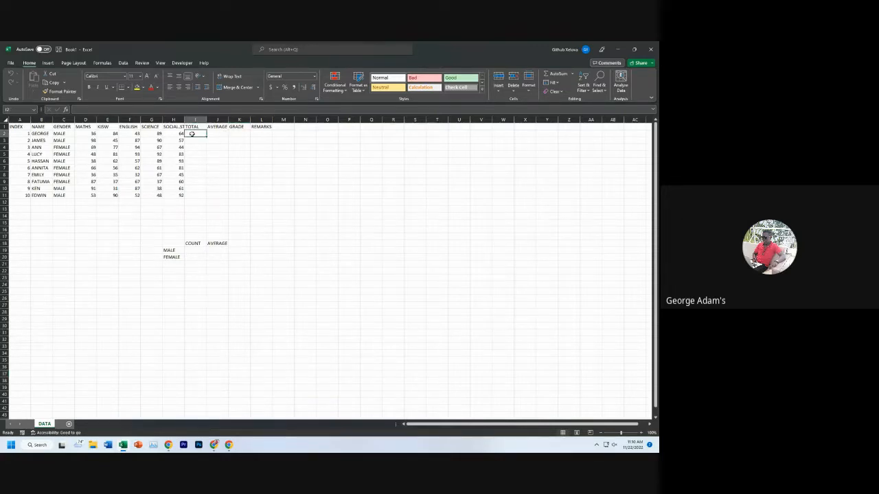
pyautogui.write('=SU')
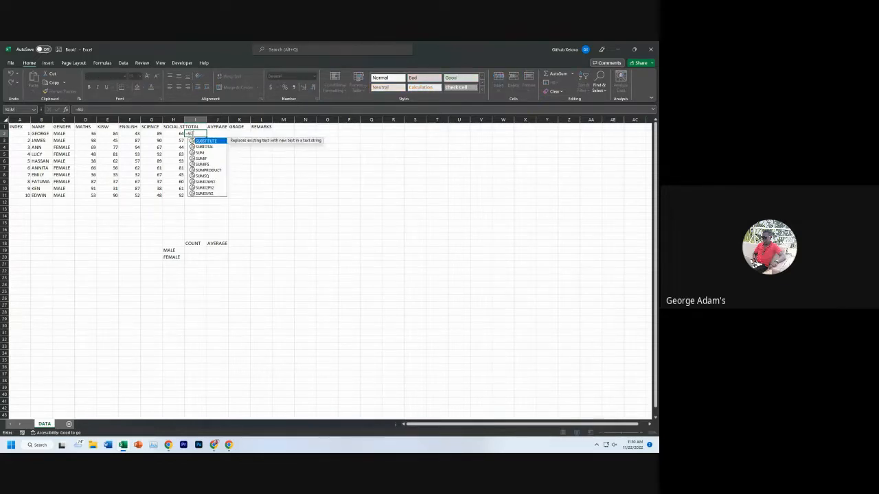
pyautogui.doubleClick(198, 152)
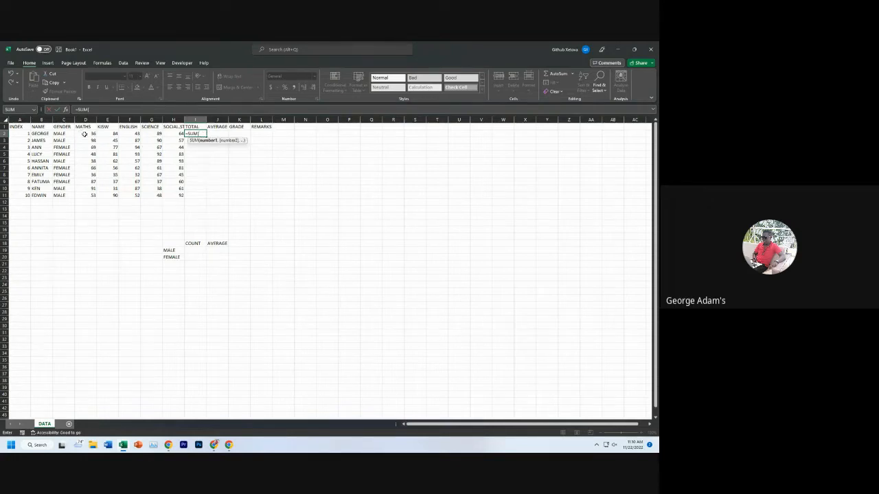
pyautogui.moveTo(85, 134); pyautogui.dragTo(166, 134)
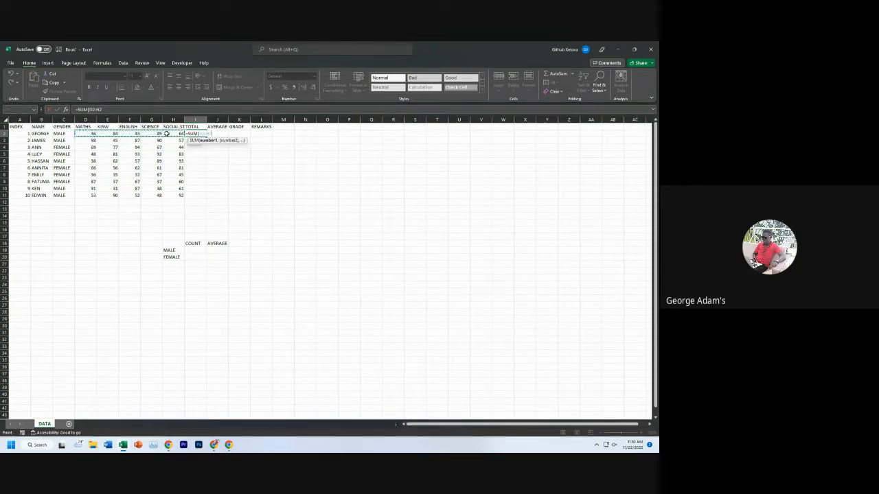
pyautogui.press('Return')
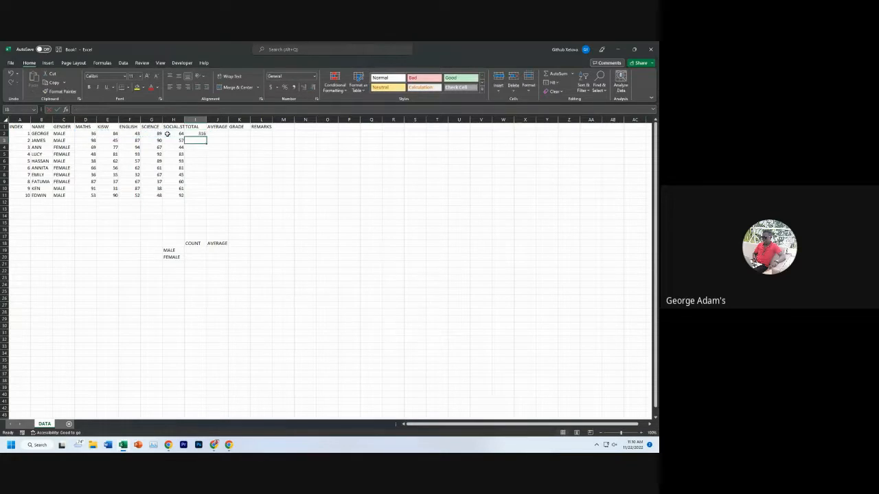
pyautogui.click(190, 133)
pyautogui.moveTo(206, 137); pyautogui.dragTo(188, 196)
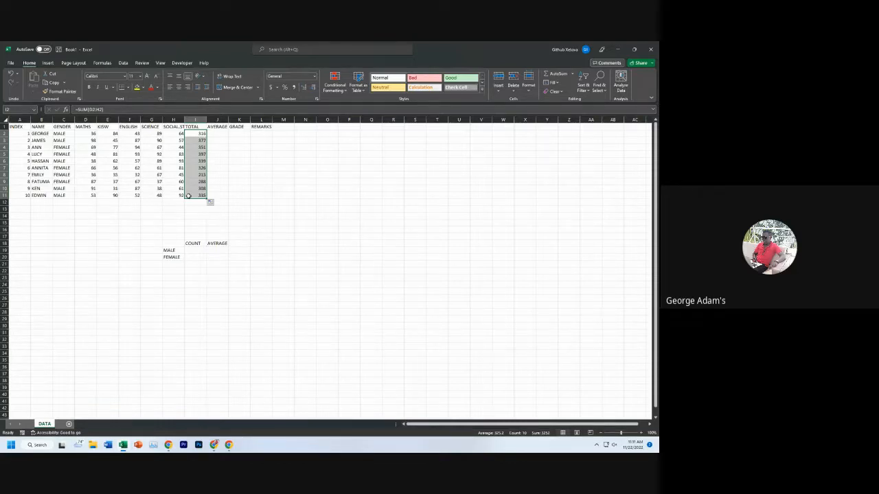
# Step: Calculate the first student's average in J2 with an AVERAGE of D2:H2 and fill the formula down to J11
pyautogui.click(215, 137)
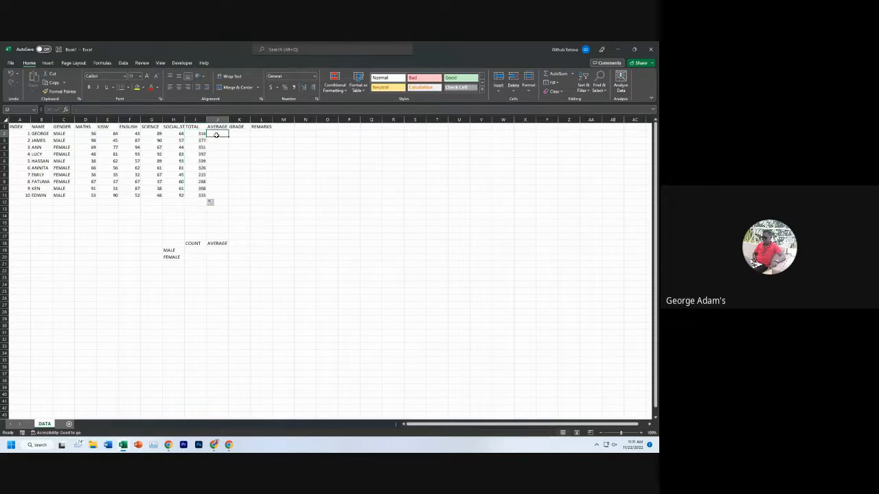
pyautogui.write('=')
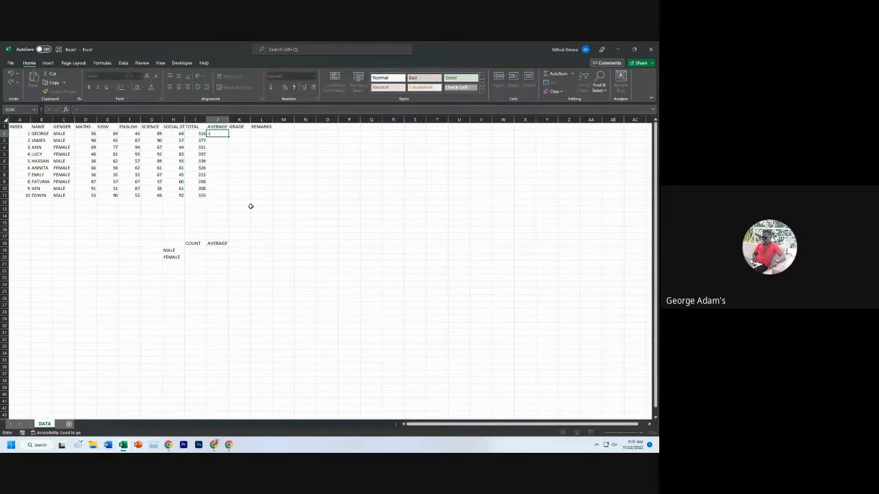
pyautogui.write('AV')
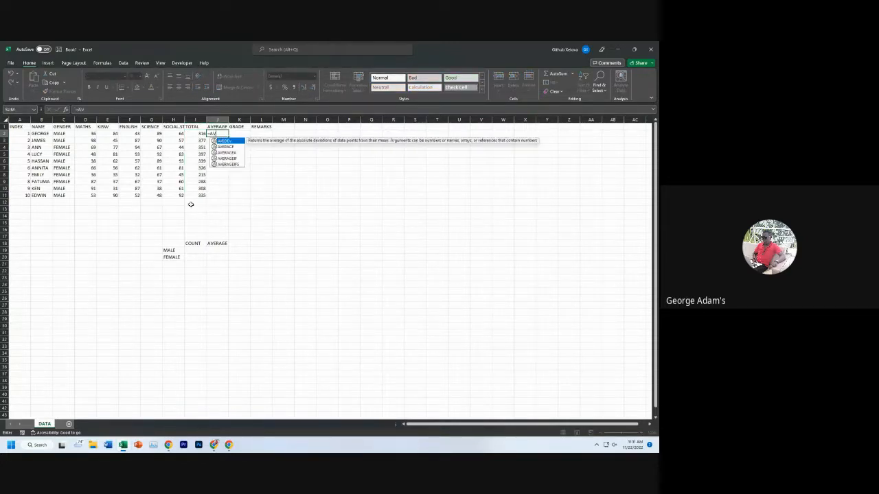
pyautogui.click(222, 147)
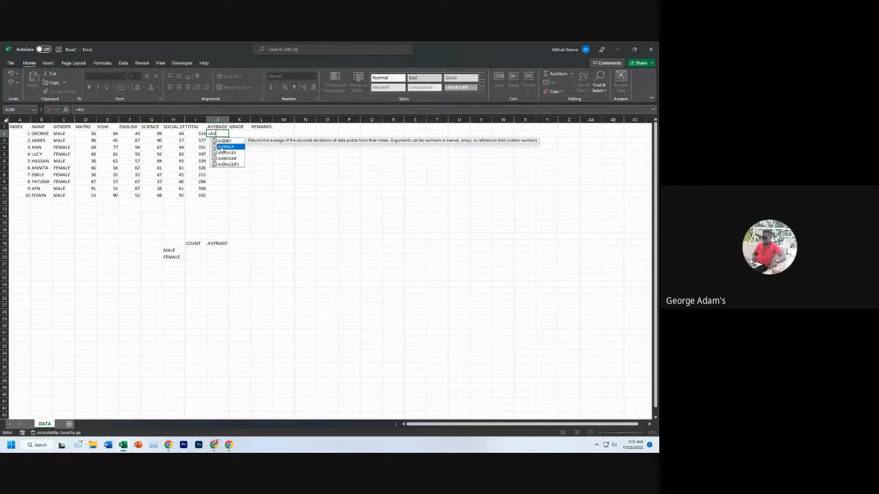
pyautogui.doubleClick(223, 146)
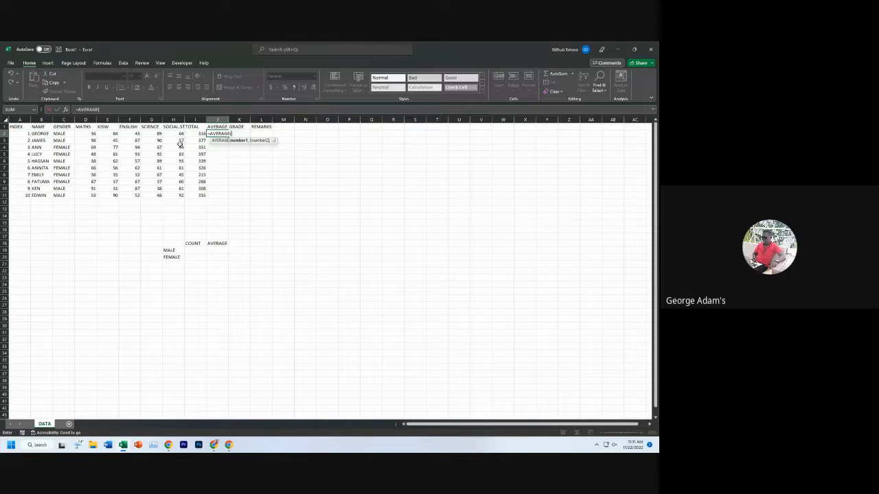
pyautogui.moveTo(82, 132); pyautogui.dragTo(170, 133)
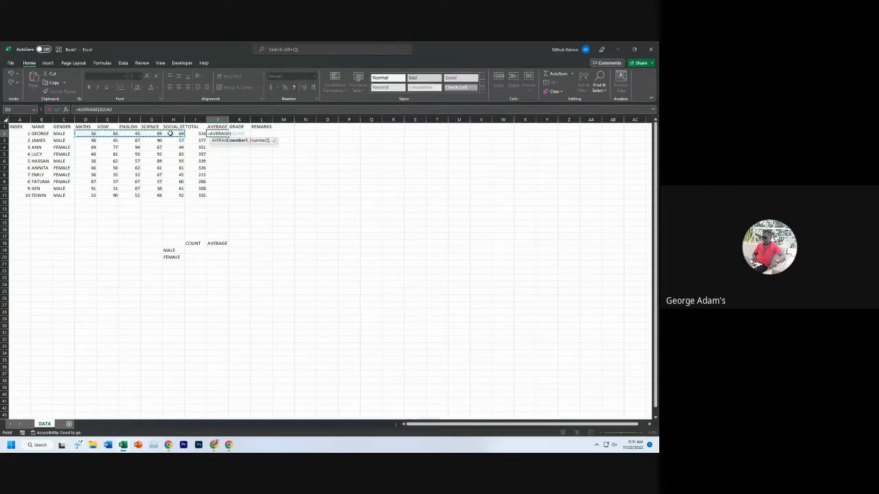
pyautogui.press('Return')
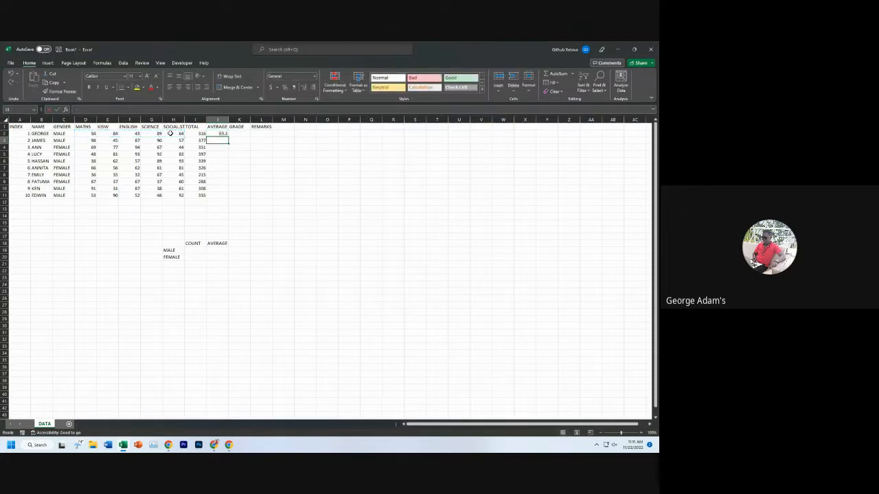
pyautogui.click(217, 133)
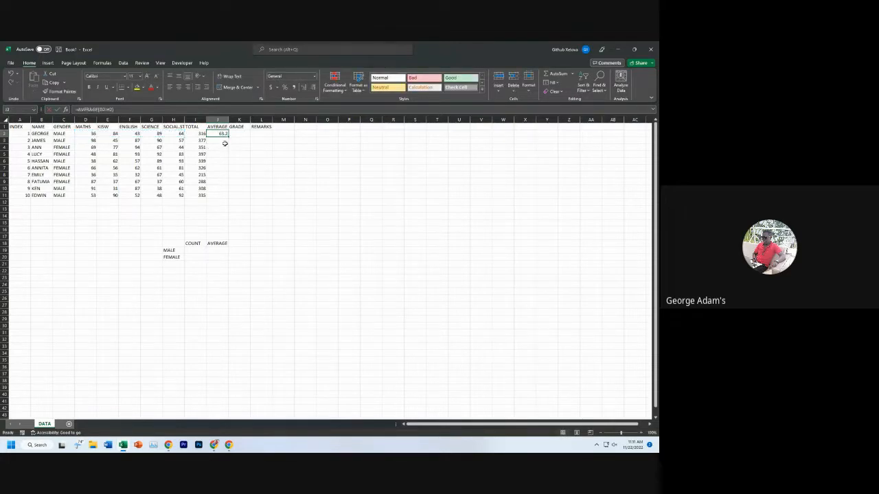
pyautogui.moveTo(229, 137); pyautogui.dragTo(229, 199)
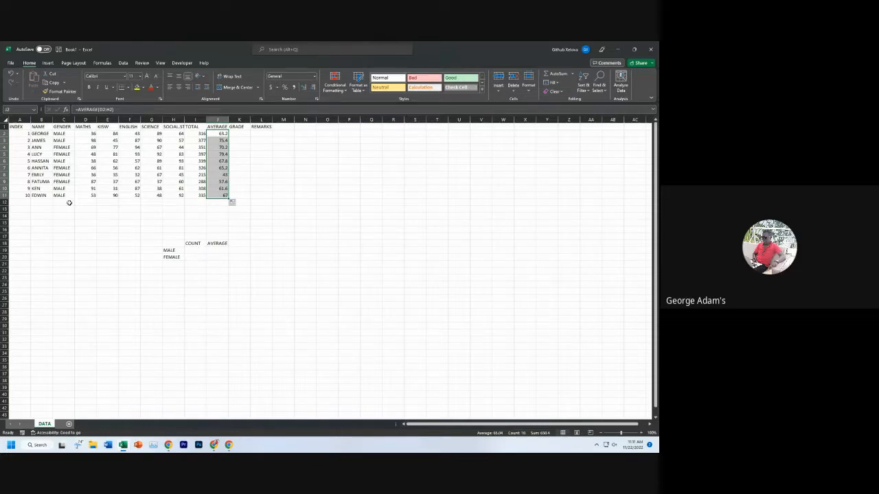
# Step: Reduce the decimals of the averages in J2:J11 so they display as whole numbers
pyautogui.click(381, 270)
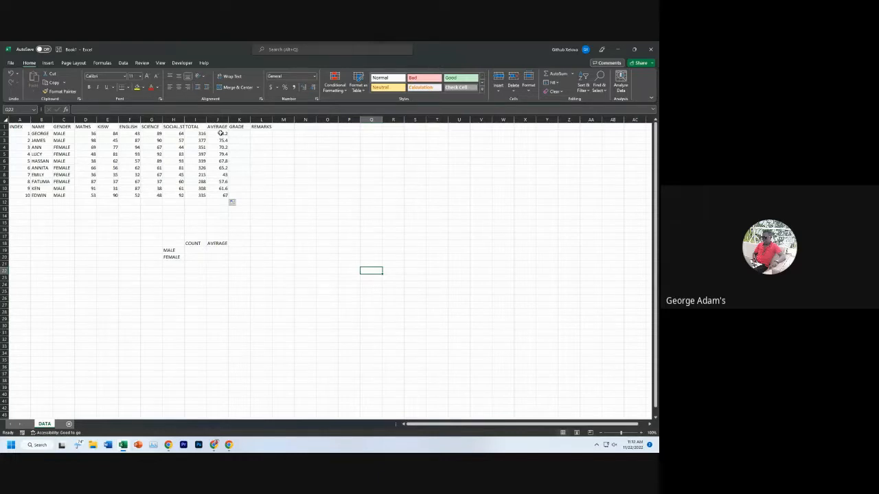
pyautogui.moveTo(221, 132); pyautogui.dragTo(214, 195)
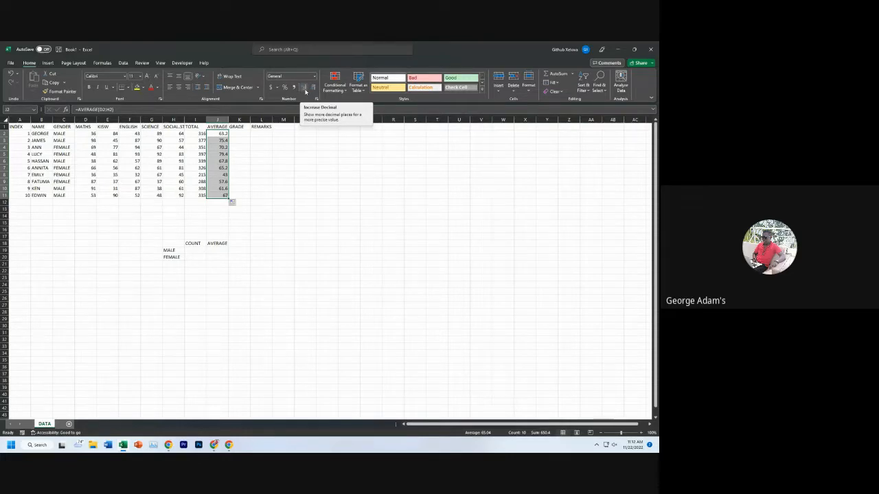
pyautogui.click(313, 88)
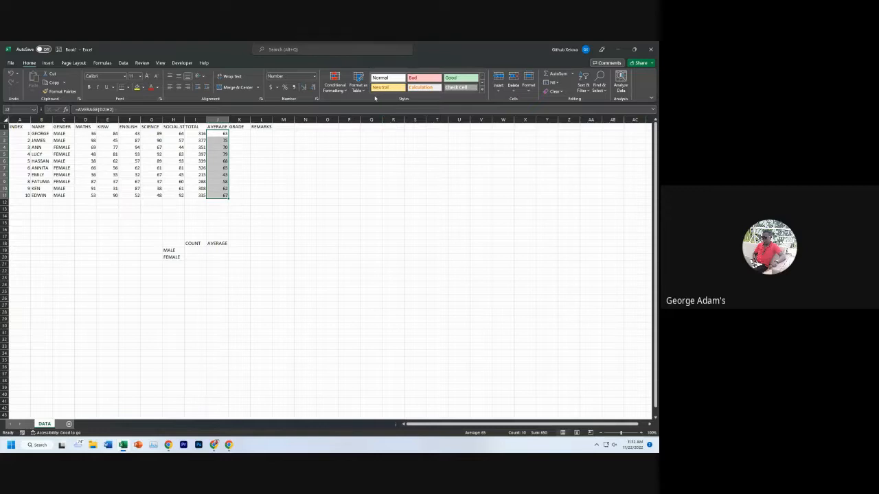
# Step: Count the male students in I19 with a COUNTIF of C2:C11 using the criterion "MALE"
pyautogui.click(197, 251)
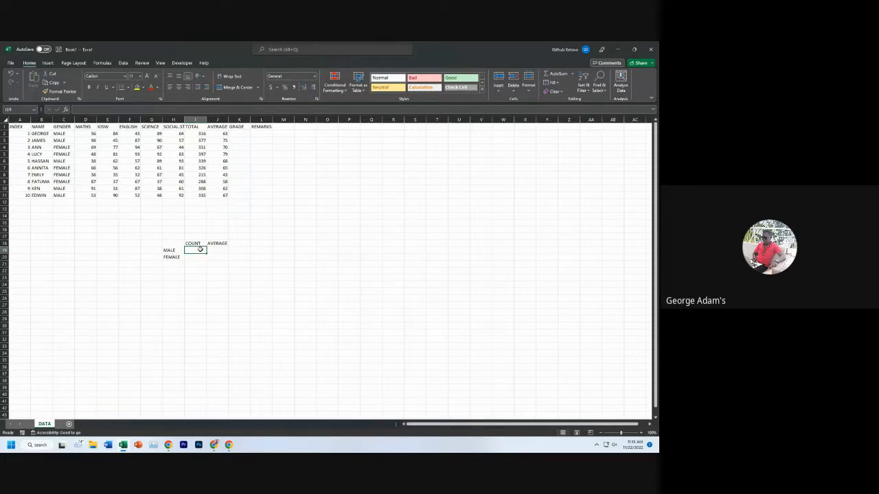
pyautogui.write('=')
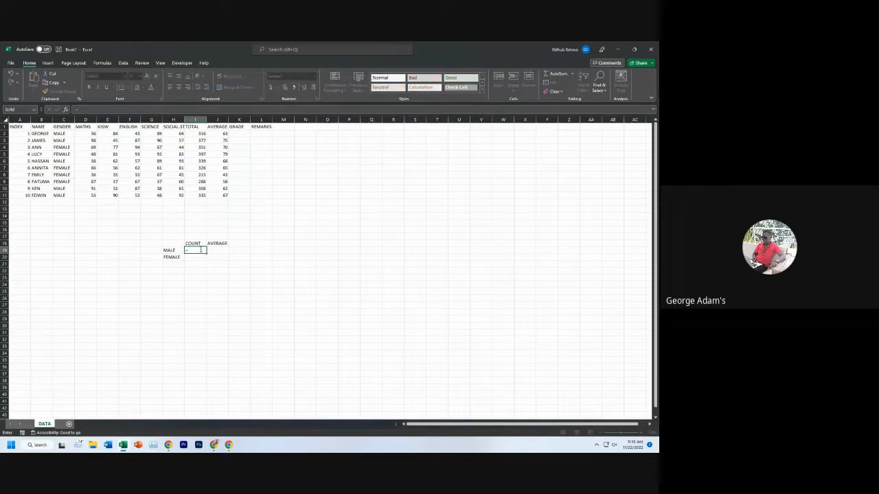
pyautogui.write('COUNT')
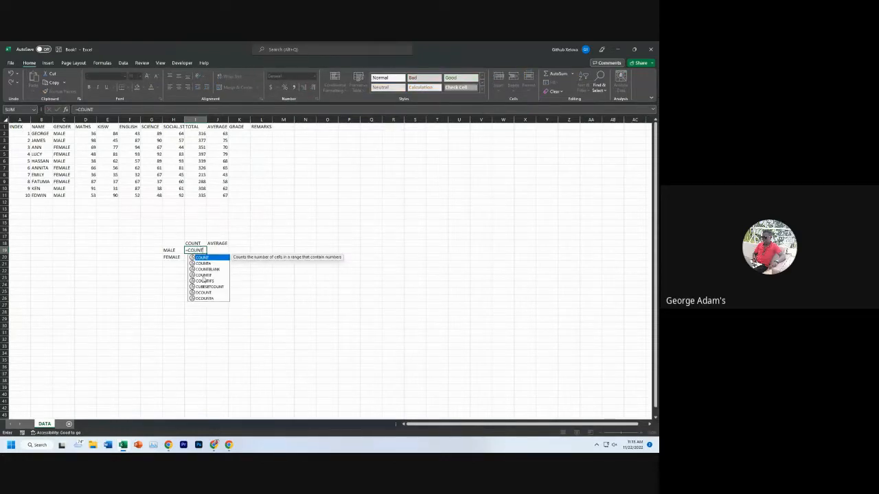
pyautogui.doubleClick(203, 275)
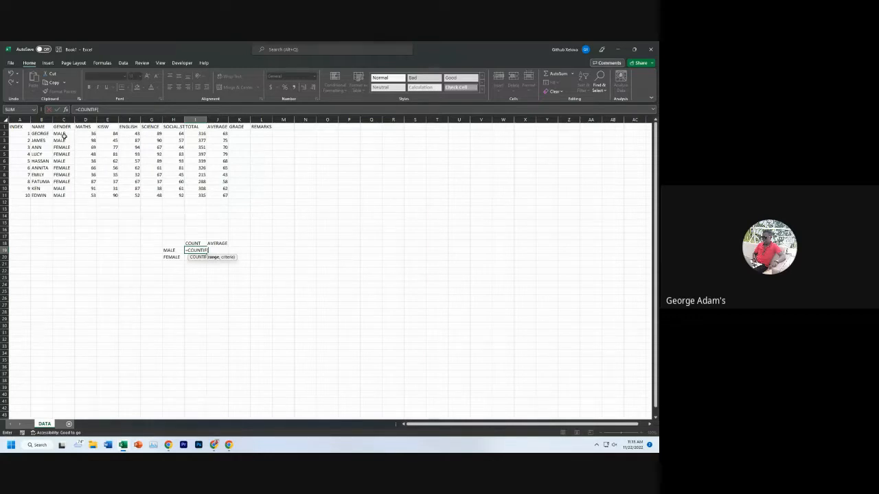
pyautogui.moveTo(63, 133); pyautogui.dragTo(59, 196)
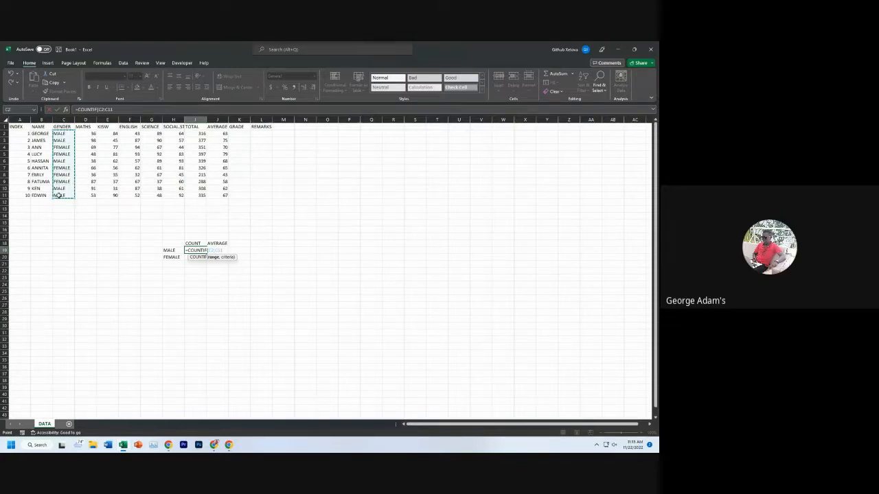
pyautogui.write(',')
pyautogui.write('"MALE')
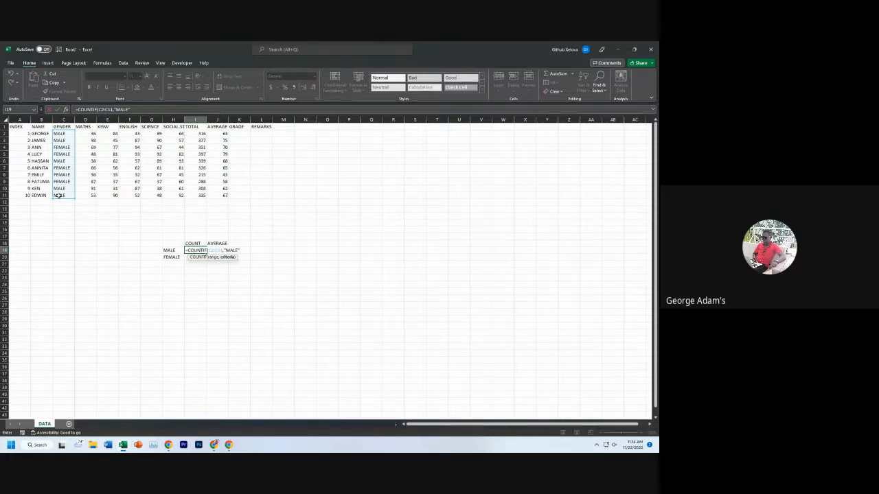
pyautogui.press('Return')
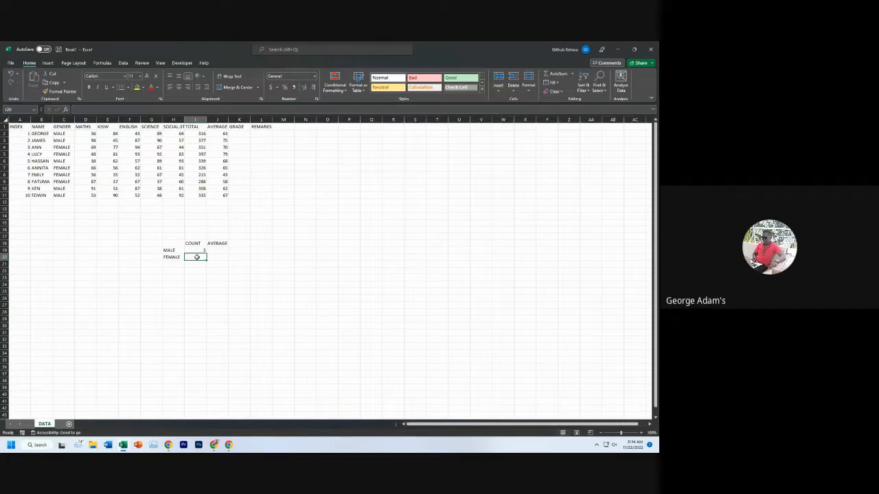
# Step: Count the female students in I20 with a COUNTIF of C2:C11 using the criterion "FEMALE"
pyautogui.write('=')
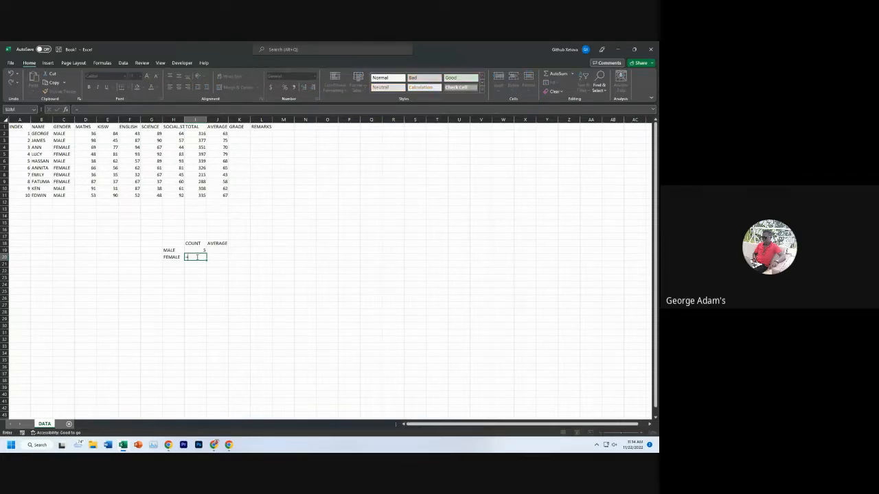
pyautogui.write('COUN')
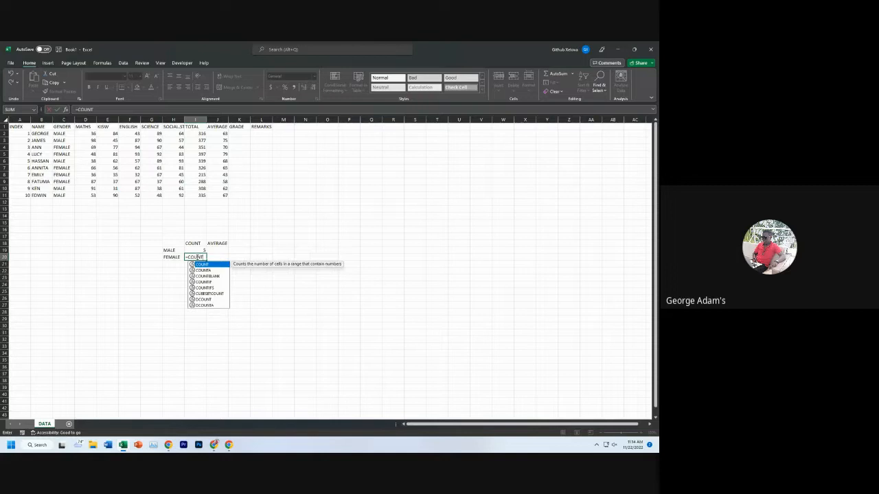
pyautogui.write('T')
pyautogui.doubleClick(199, 282)
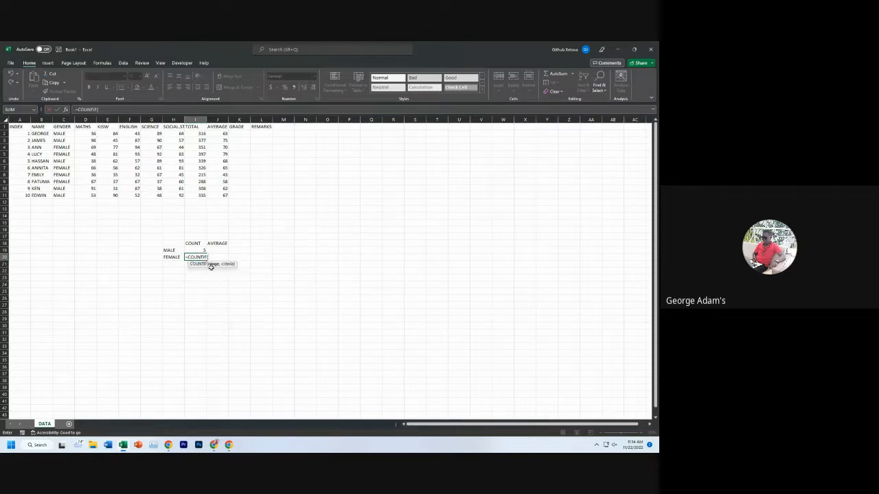
pyautogui.moveTo(59, 133); pyautogui.dragTo(86, 201)
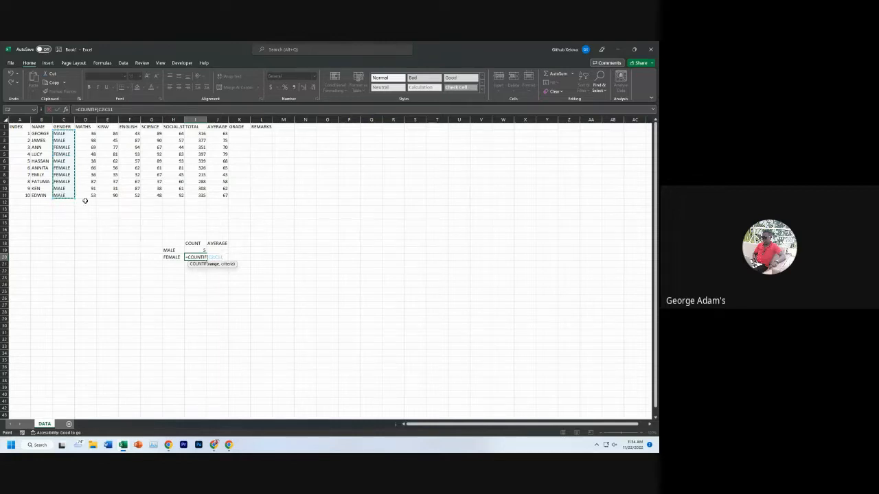
pyautogui.write(',"FEM')
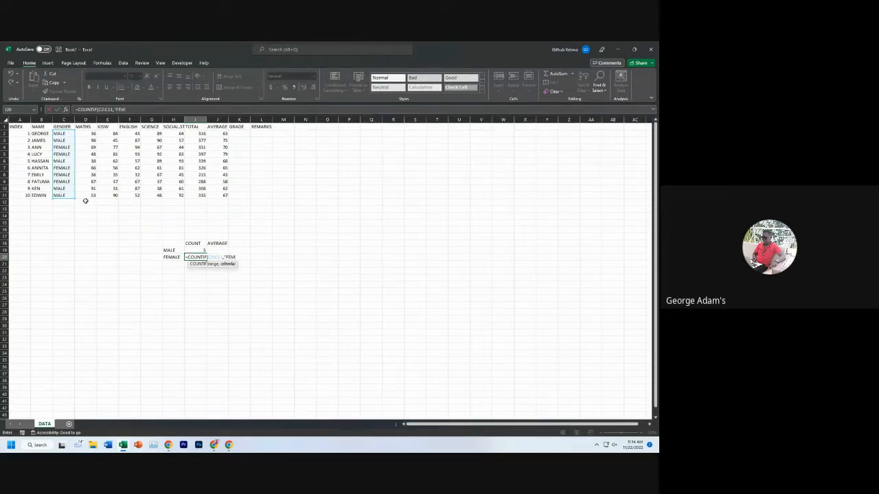
pyautogui.write('ALE"')
pyautogui.press('Return')
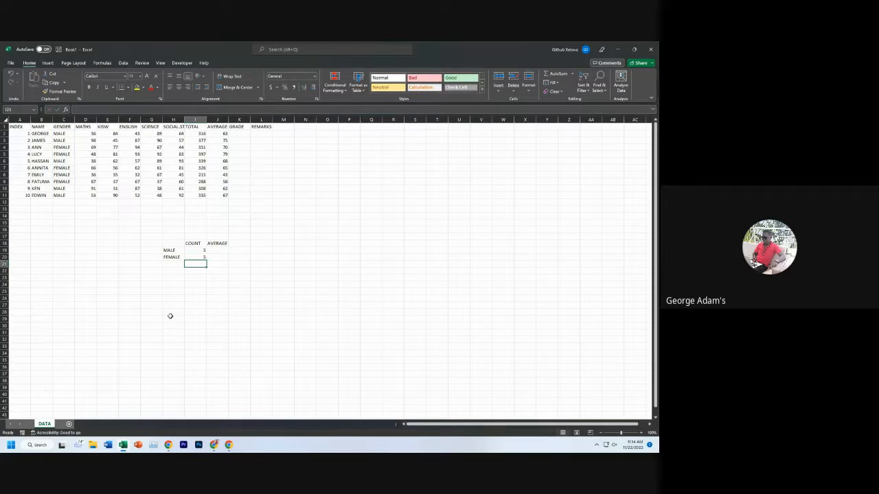
# Step: Widen column J slightly and calculate the male average in J19 with AVERAGEIF on C2:C11, criterion "MALE", averaging D2:H11
pyautogui.moveTo(229, 118); pyautogui.dragTo(238, 119)
pyautogui.click(222, 251)
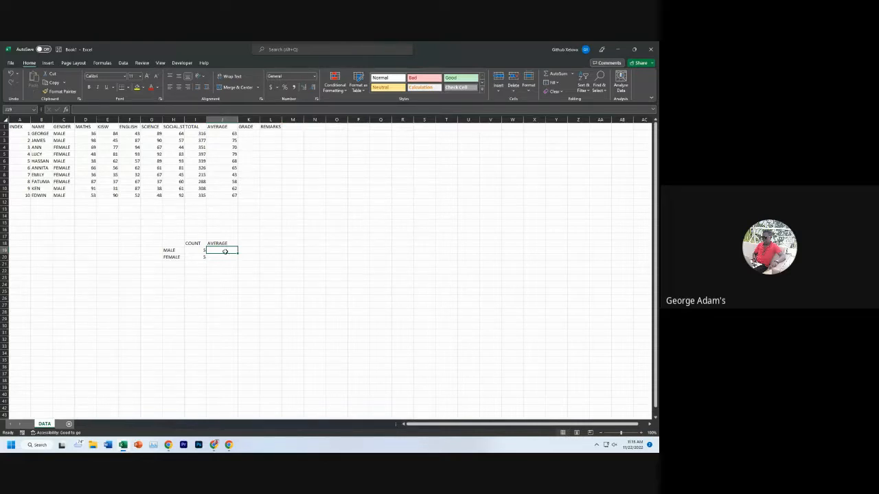
pyautogui.write('=AVER')
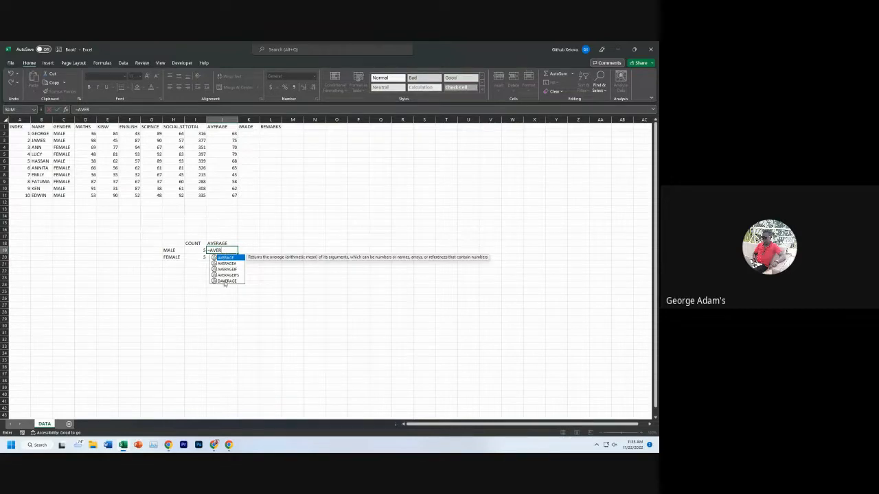
pyautogui.doubleClick(226, 269)
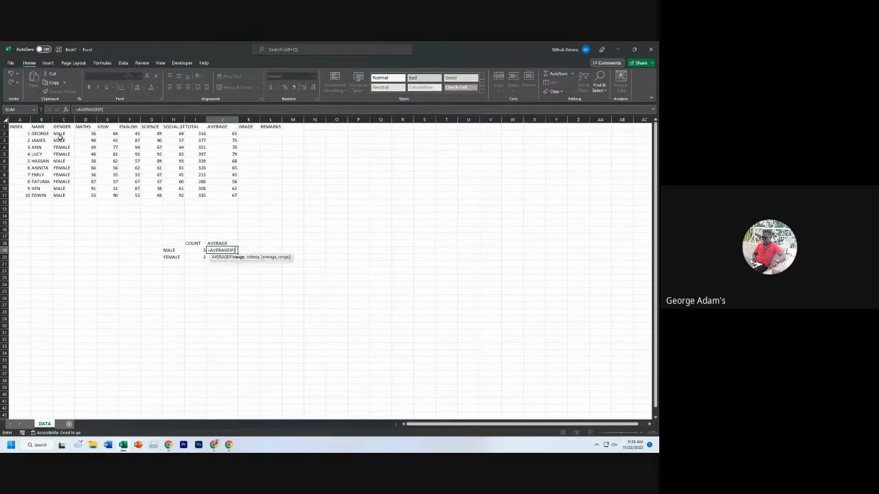
pyautogui.moveTo(61, 134); pyautogui.dragTo(60, 195)
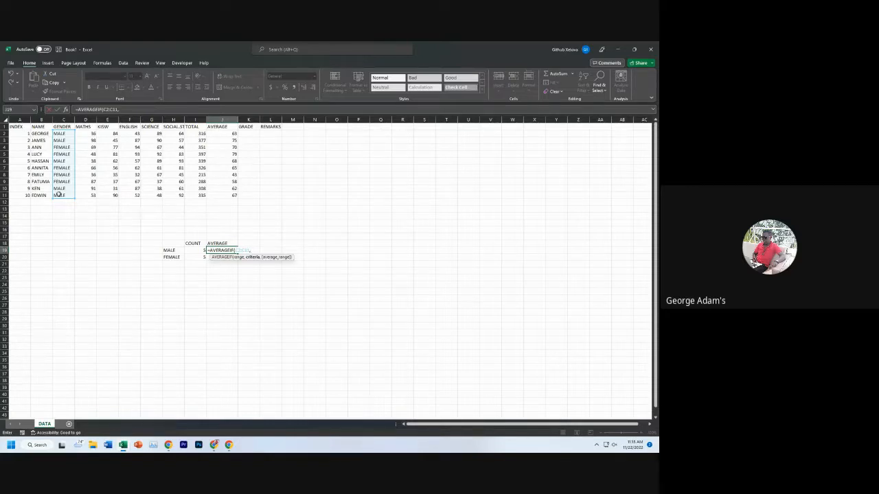
pyautogui.write('"MALE",')
pyautogui.moveTo(89, 133); pyautogui.dragTo(167, 195)
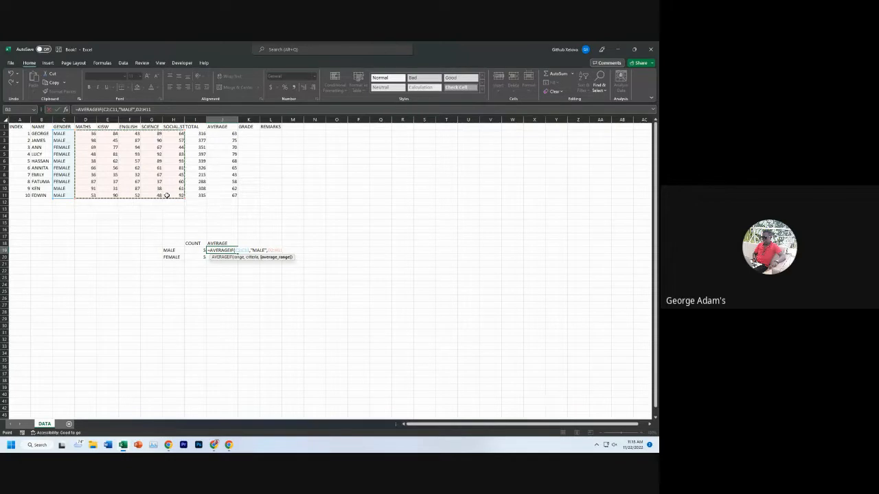
pyautogui.press('Return')
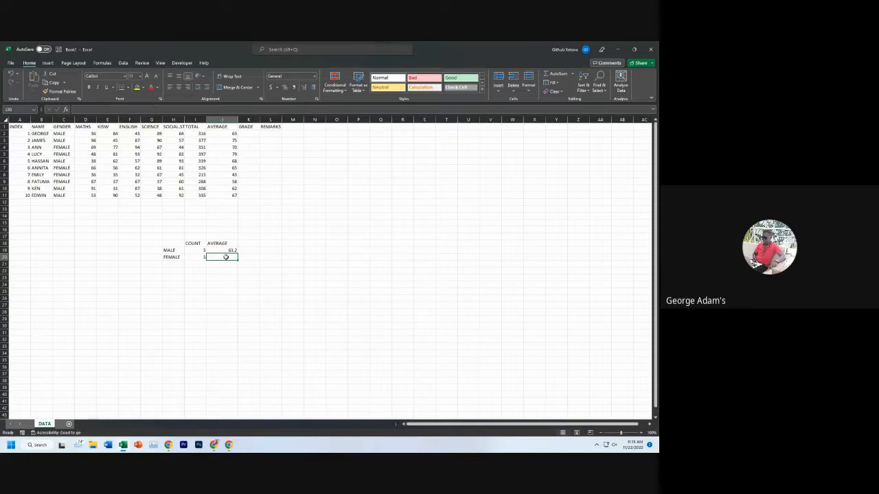
# Step: Calculate the female average in J20 with AVERAGEIF on C2:C11, criterion "FEMALE", averaging D2:H11
pyautogui.write('=')
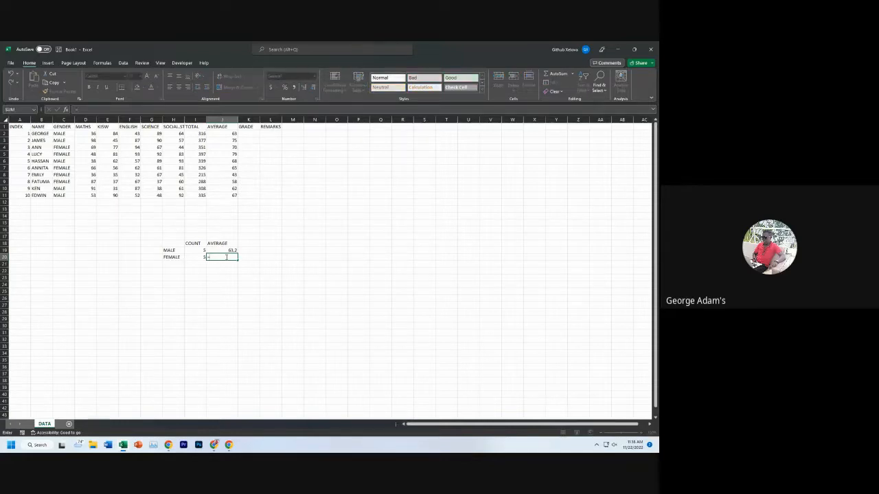
pyautogui.write('AVERAGE')
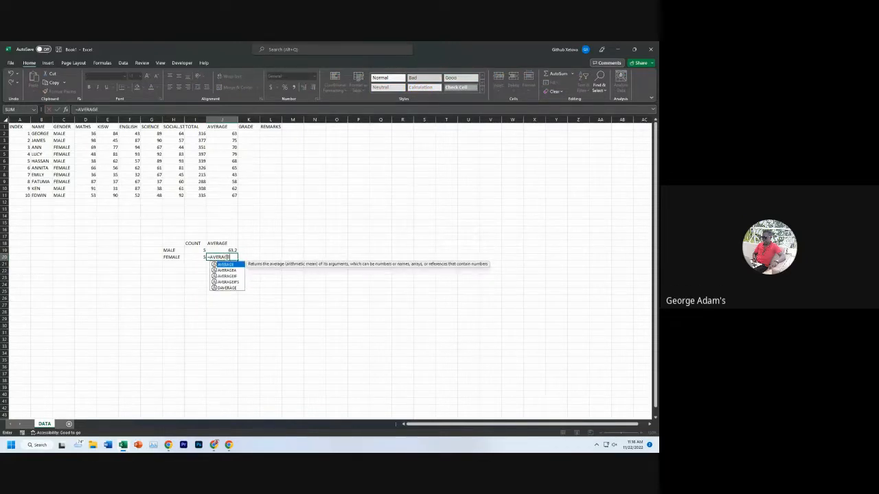
pyautogui.doubleClick(228, 276)
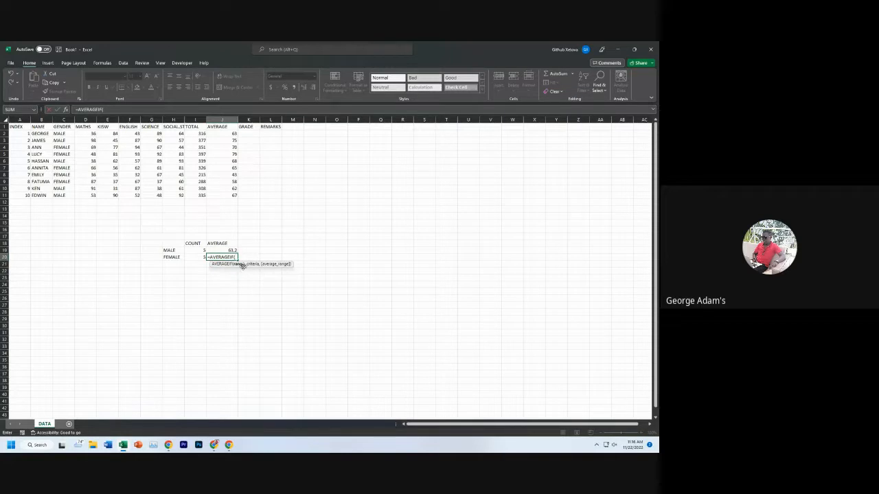
pyautogui.moveTo(60, 134); pyautogui.dragTo(58, 196)
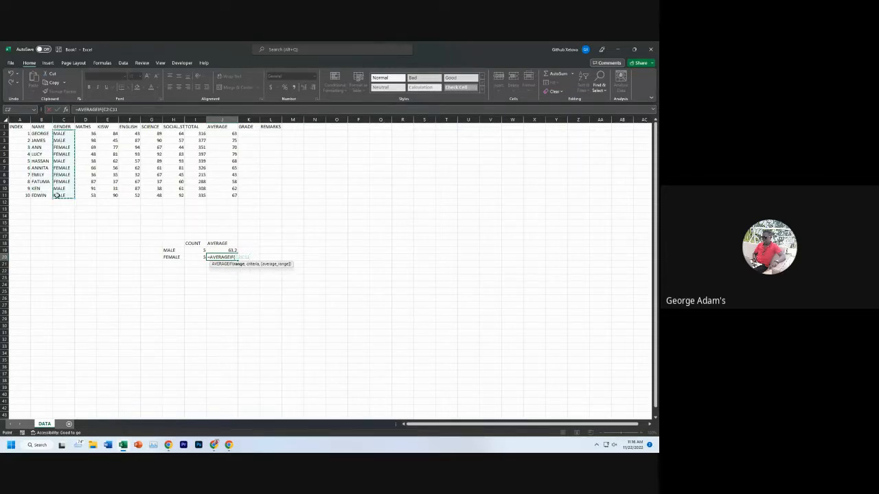
pyautogui.write(',')
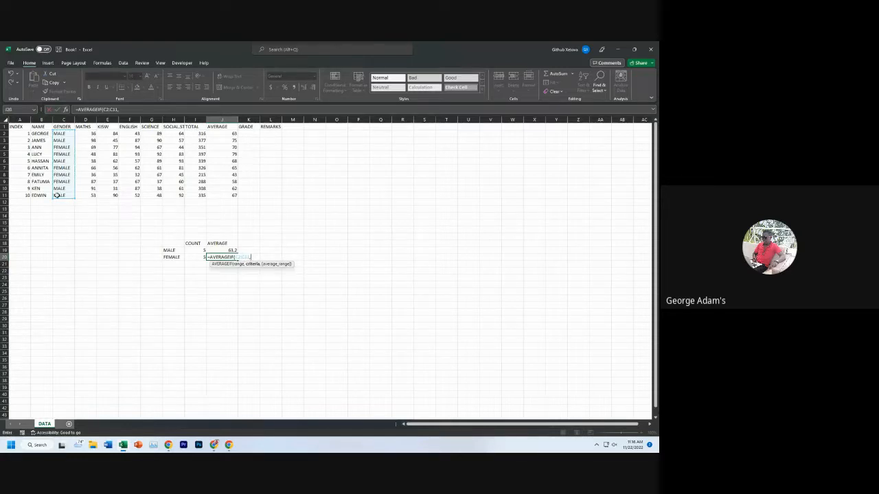
pyautogui.write('"FEMALE",')
pyautogui.moveTo(84, 136); pyautogui.dragTo(165, 198)
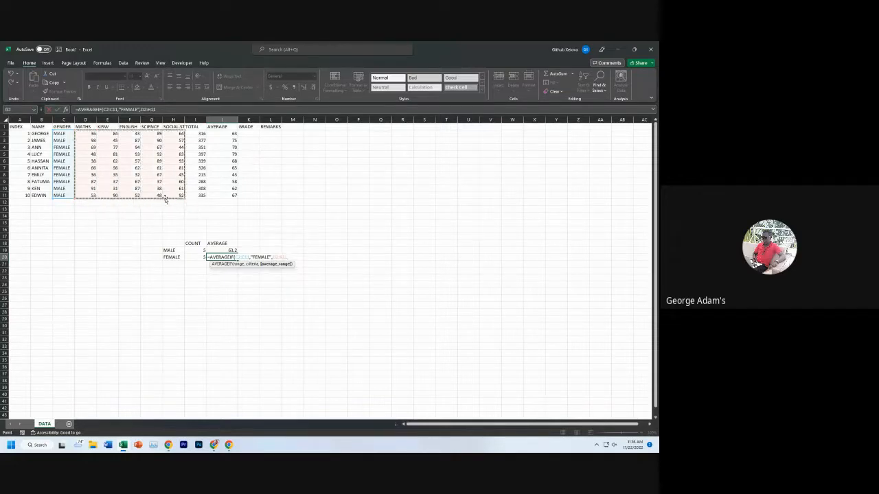
pyautogui.press('Return')
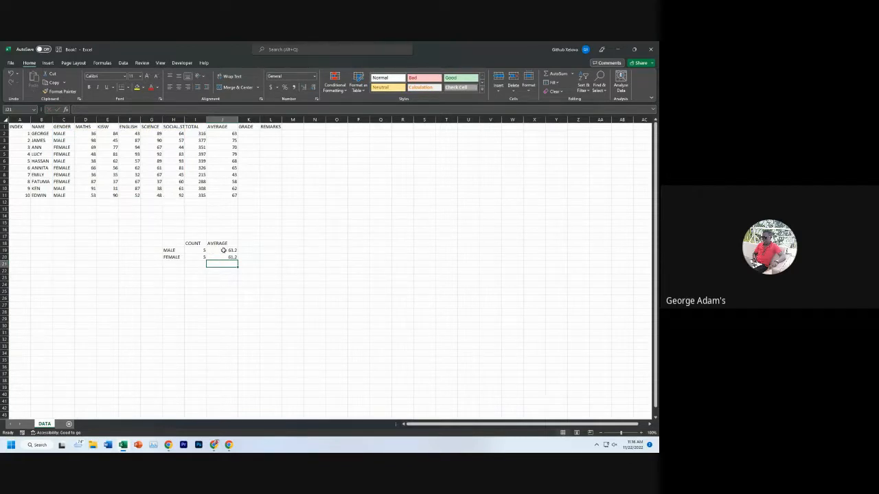
# Step: Reduce the decimals of the gender averages in J19:J20 so they display as whole numbers
pyautogui.moveTo(223, 250); pyautogui.dragTo(223, 259)
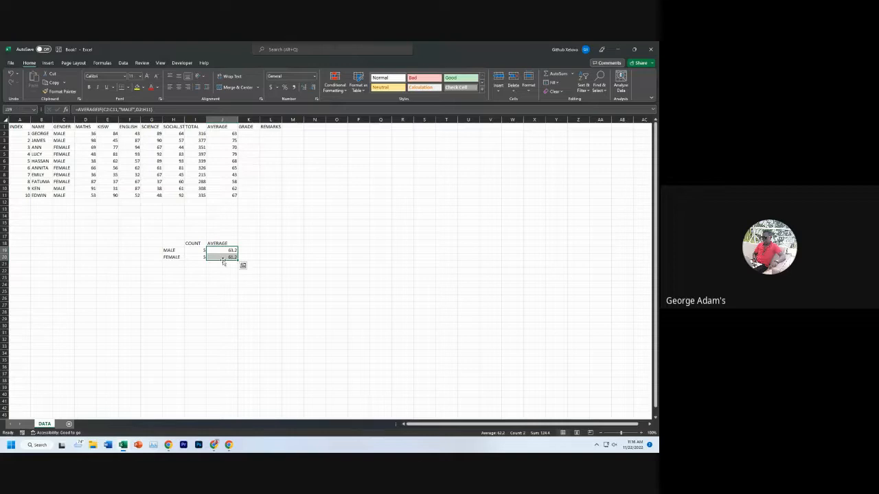
pyautogui.click(313, 87)
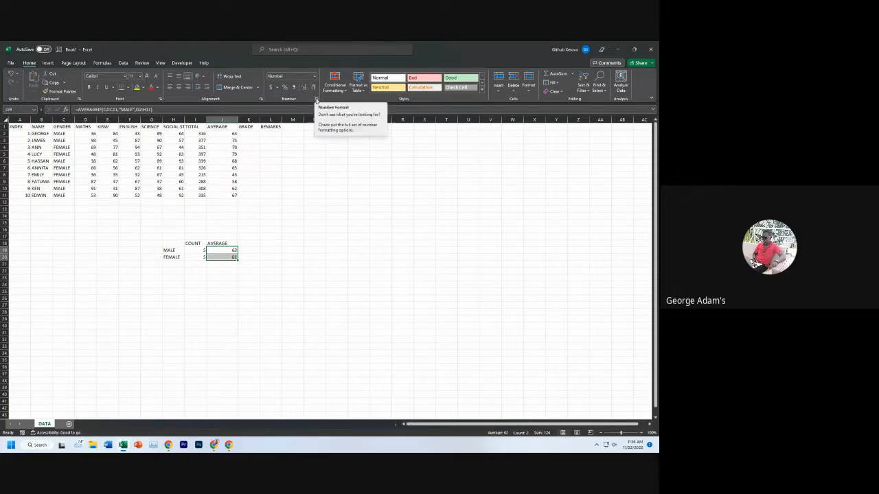
pyautogui.click(271, 281)
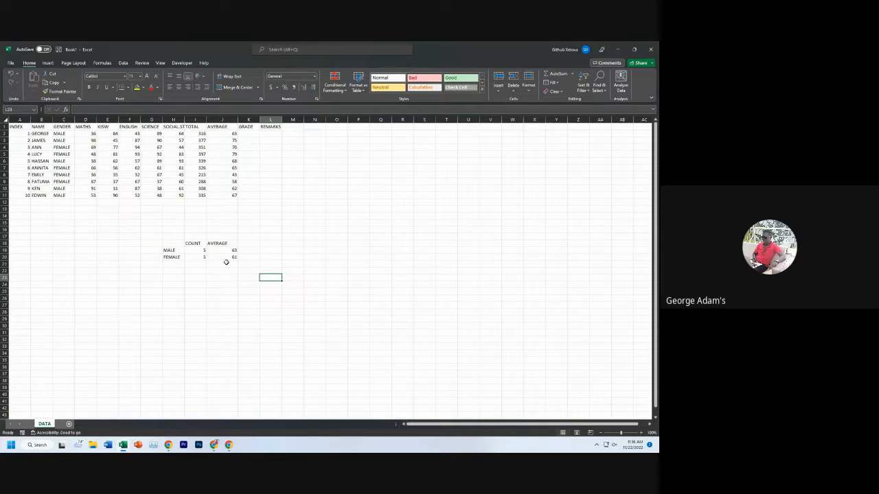
# Step: Enter an IF formula in L2 under REMARKS that returns "REPEAT" when J2 is below 40 and "PROMOTED" otherwise
pyautogui.click(254, 136)
pyautogui.write('=')
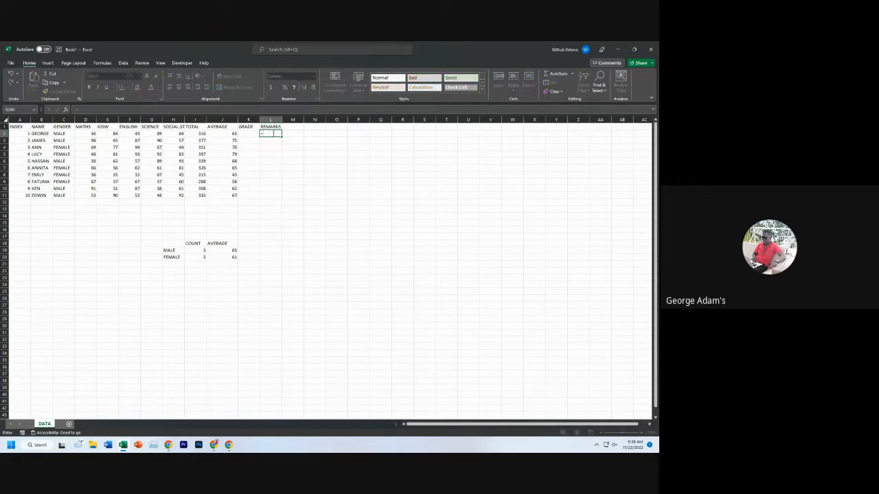
pyautogui.write('IF')
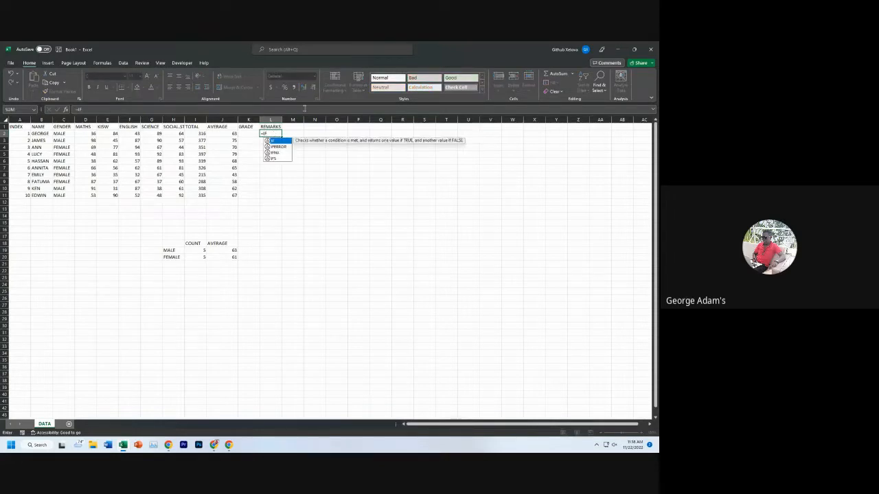
pyautogui.write('(')
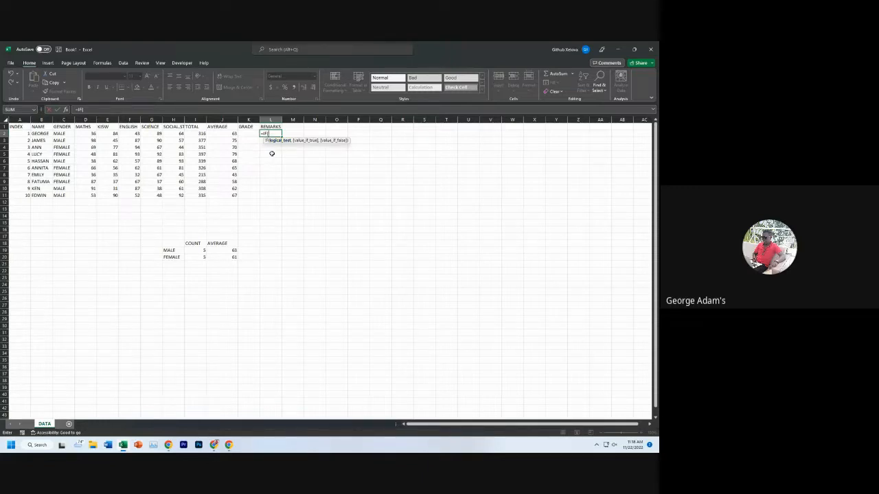
pyautogui.click(224, 136)
pyautogui.write('<40,"RE')
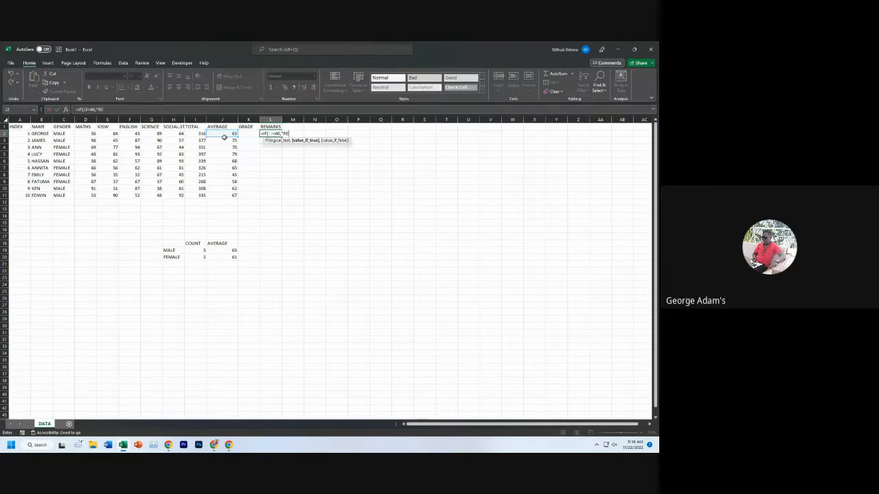
pyautogui.write('AT')
pyautogui.write(',')
pyautogui.write('PROMOTED')
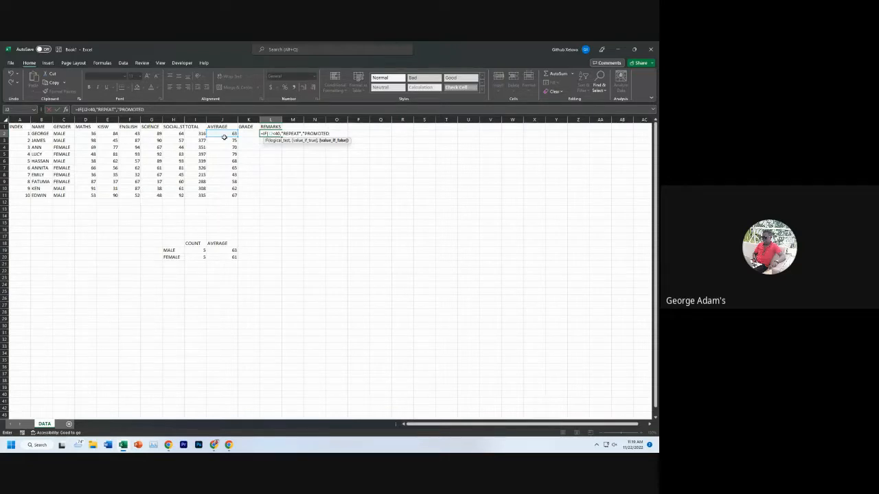
pyautogui.write('"')
pyautogui.press('Return')
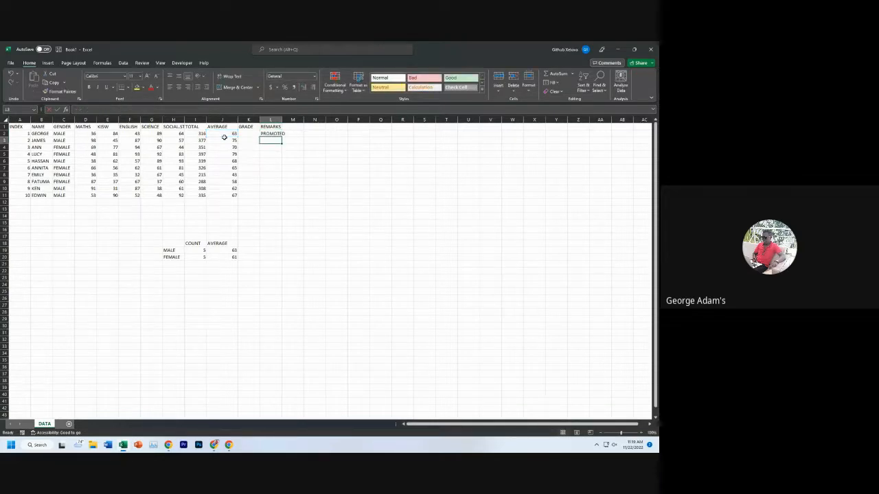
# Step: Widen column L to fit the remarks and fill the L2 formula down through L11
pyautogui.moveTo(282, 118); pyautogui.dragTo(295, 119)
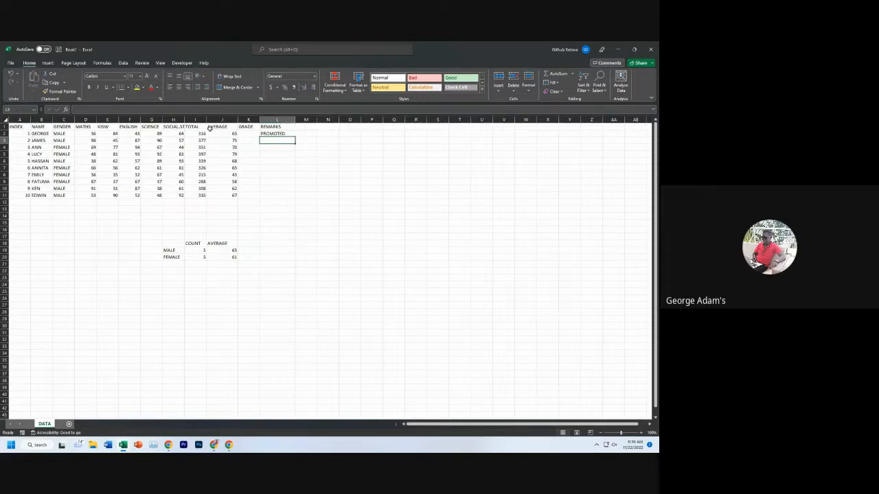
pyautogui.click(267, 133)
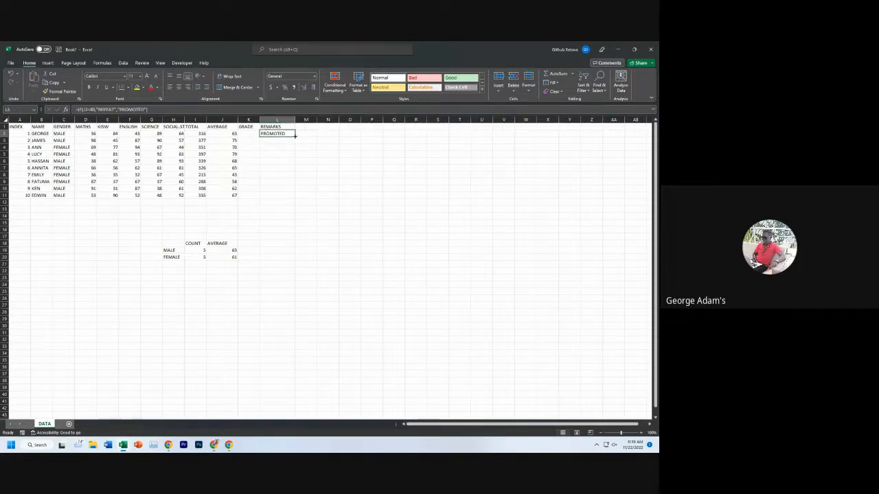
pyautogui.doubleClick(295, 135)
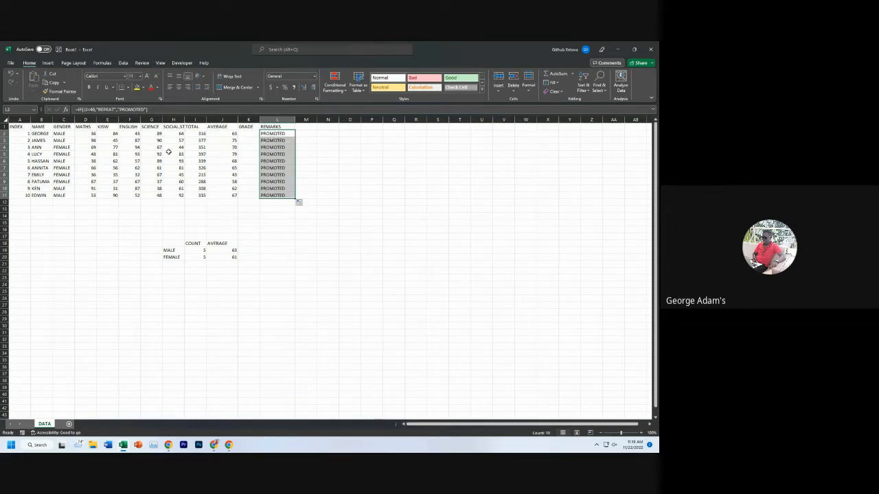
# Step: Set both the MATHS mark in D11 and the KISW mark in E11 to 2
pyautogui.click(85, 196)
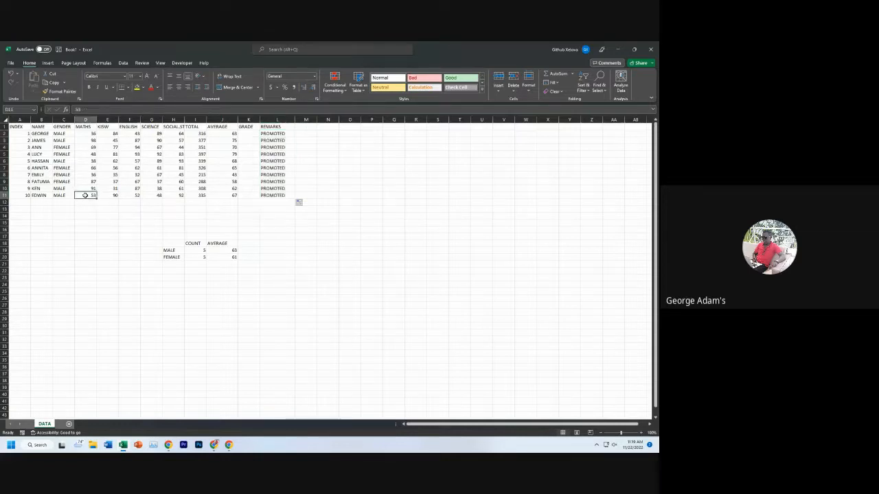
pyautogui.write('2')
pyautogui.click(109, 216)
pyautogui.click(116, 196)
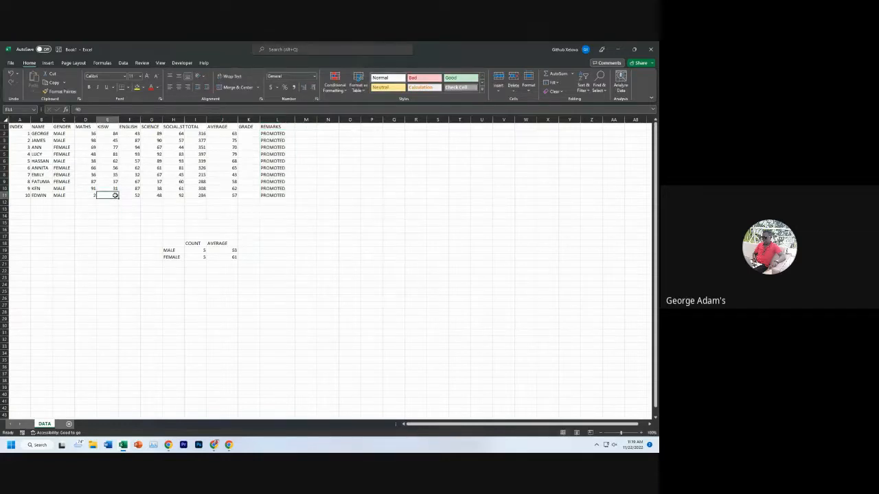
pyautogui.write('2')
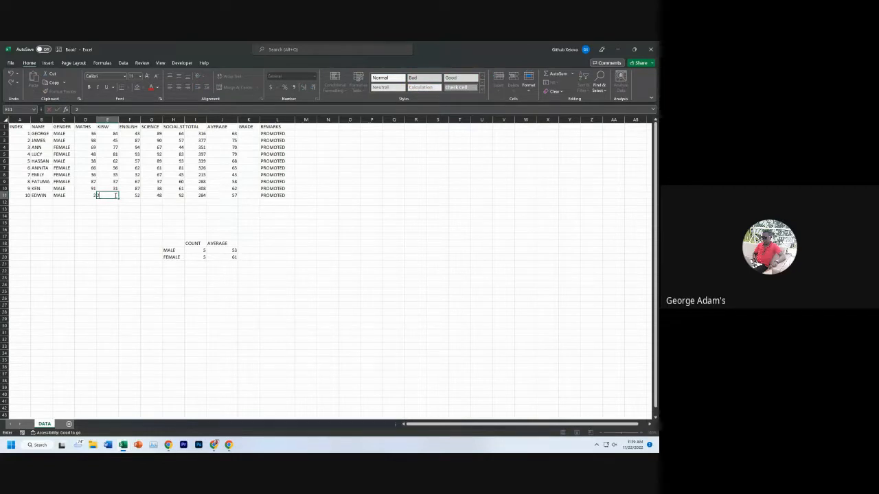
pyautogui.click(122, 284)
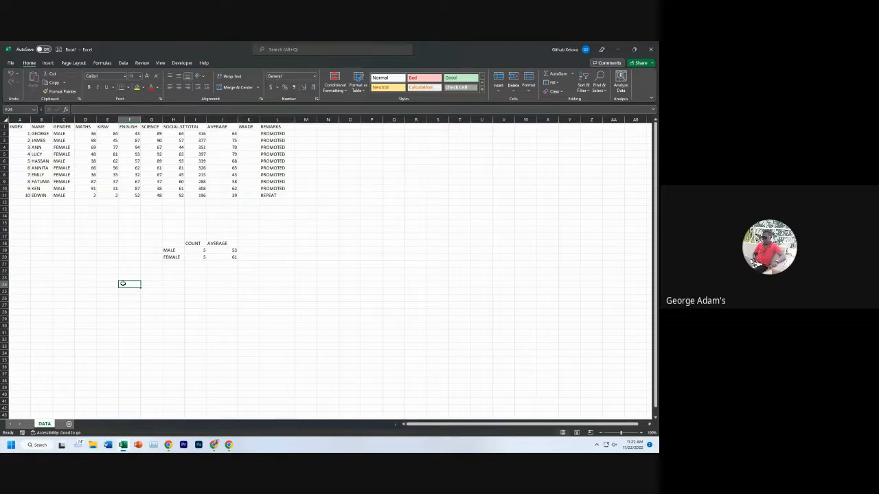
# Step: Start a grading key with the label AVERAGE in T5 and the sign < in U5
pyautogui.click(460, 154)
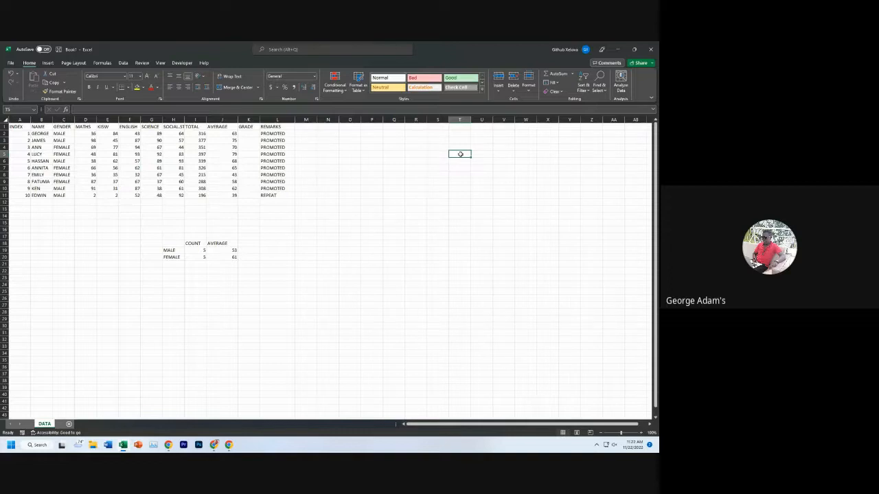
pyautogui.write('AVERA')
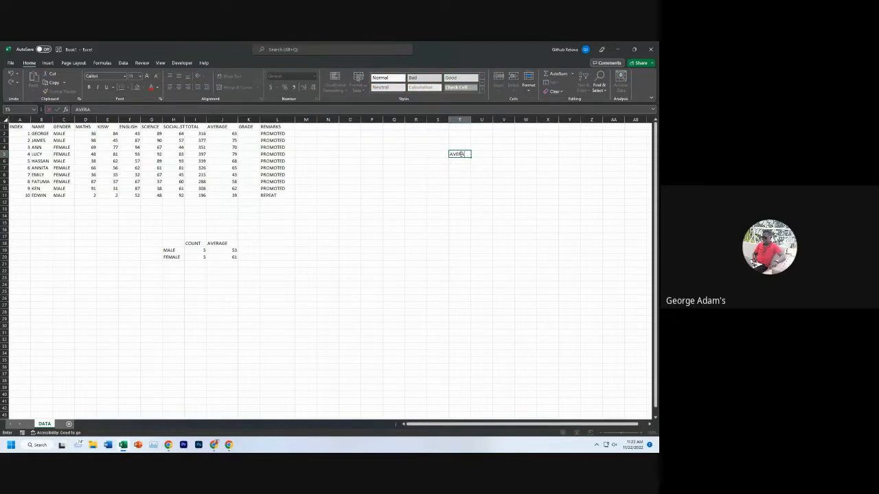
pyautogui.write('GFE')
pyautogui.press('BackSpace')
pyautogui.press('BackSpace')
pyautogui.click(483, 202)
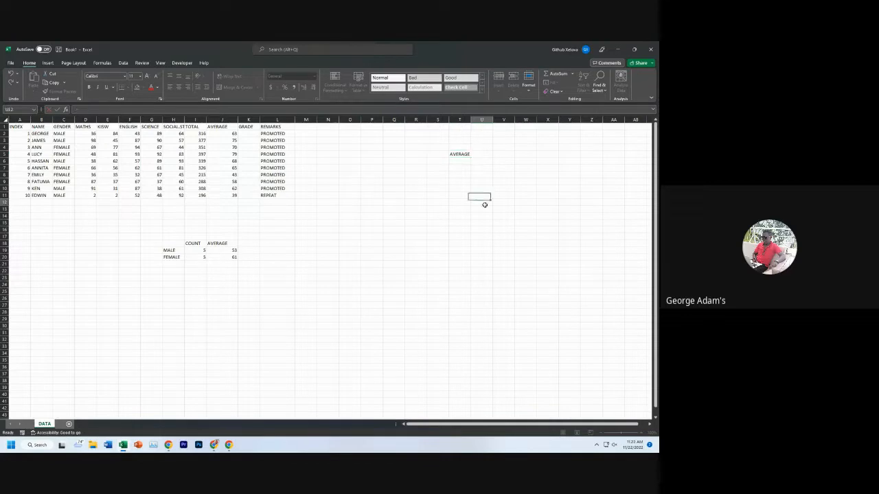
pyautogui.click(483, 160)
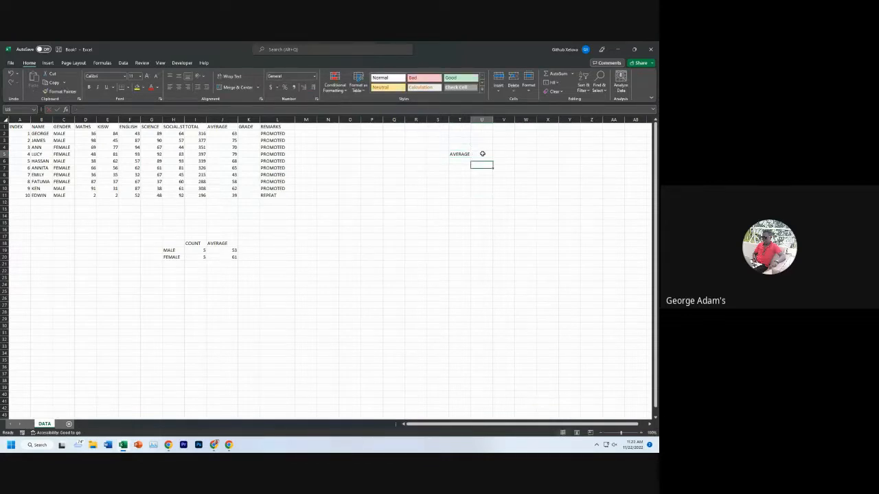
pyautogui.click(484, 155)
pyautogui.write('=')
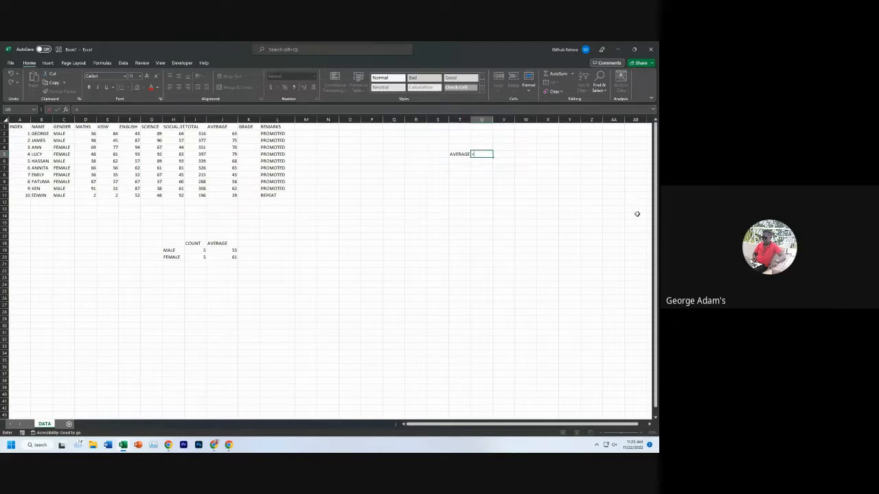
# Step: Add the first grade boundary to the key, with 40 in V5 and E in W5
pyautogui.click(504, 153)
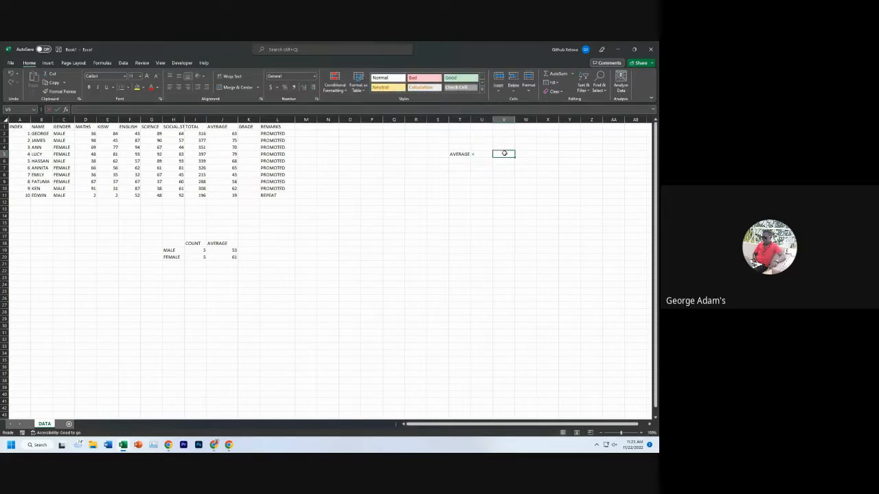
pyautogui.write('40')
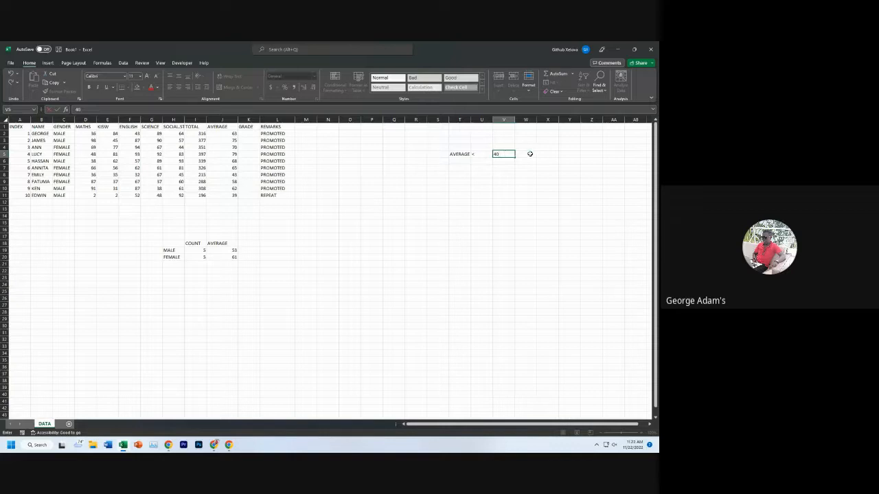
pyautogui.click(528, 154)
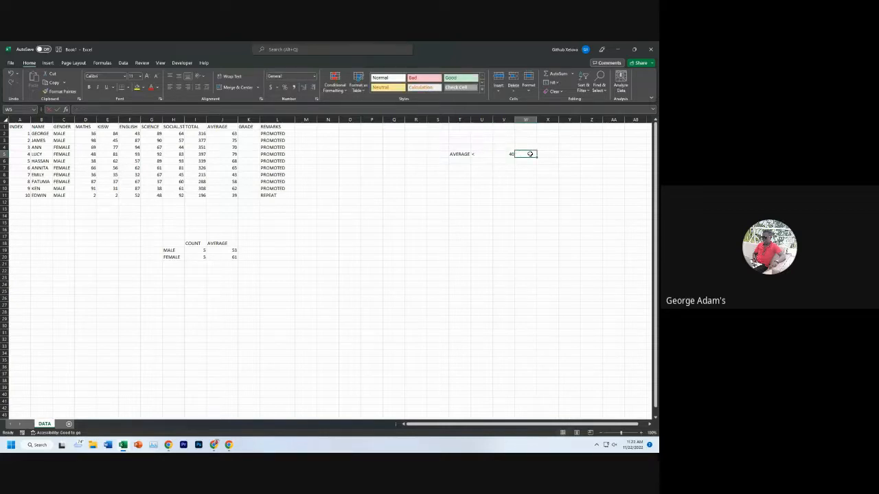
pyautogui.write('a')
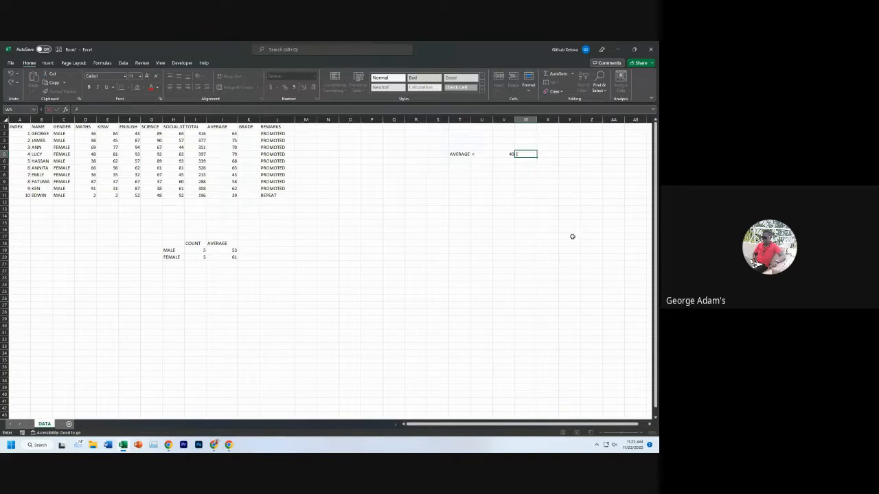
pyautogui.click(486, 242)
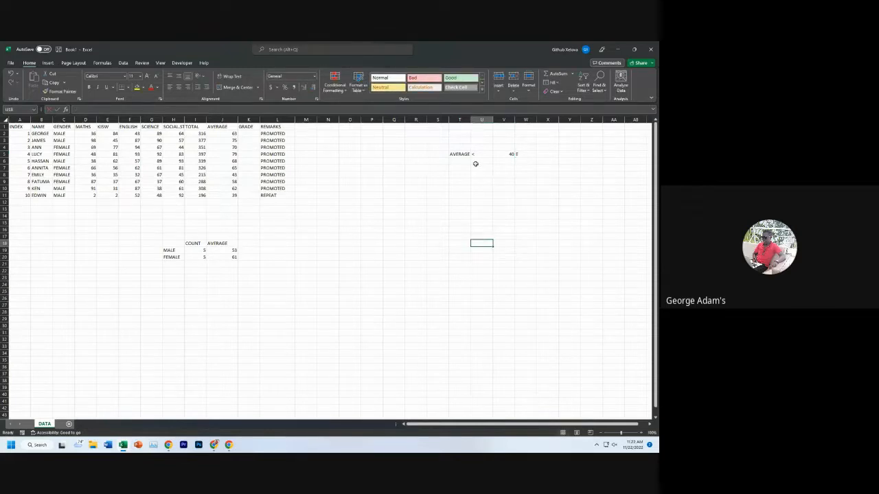
# Step: Add boundaries 50 with grade D in V6:W6 and 60 with grade C in V7:W7
pyautogui.click(500, 162)
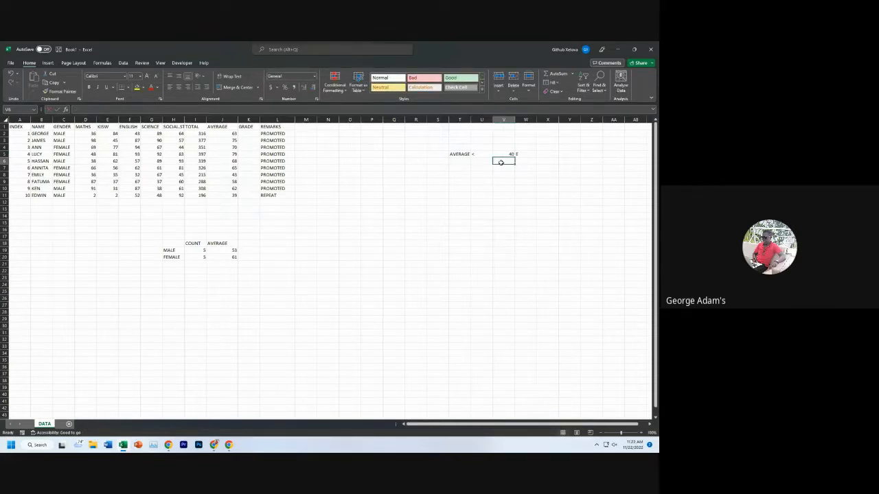
pyautogui.write('50')
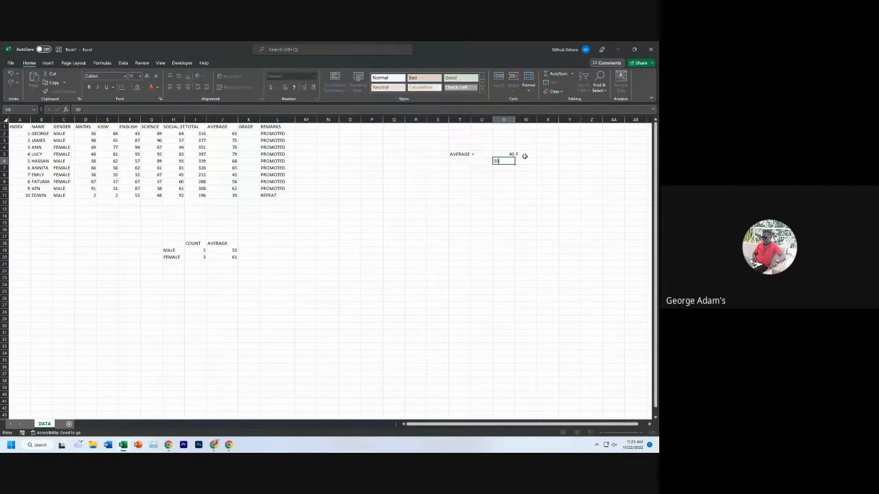
pyautogui.click(524, 163)
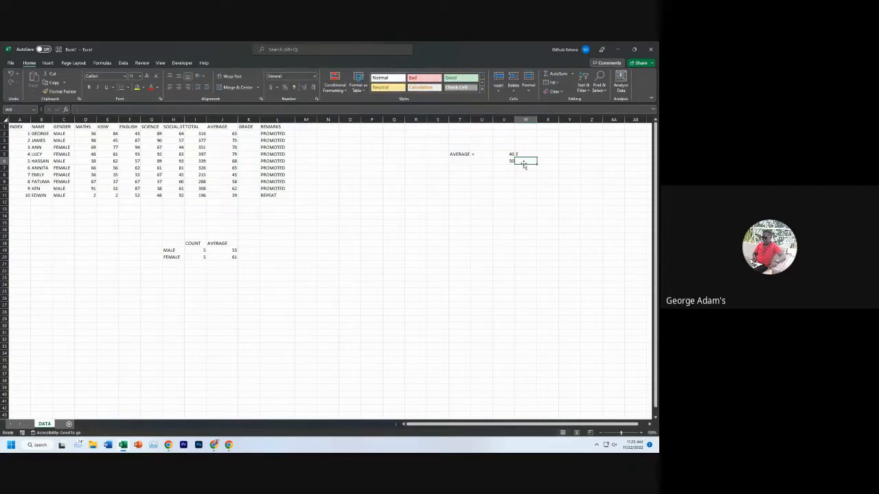
pyautogui.write('D')
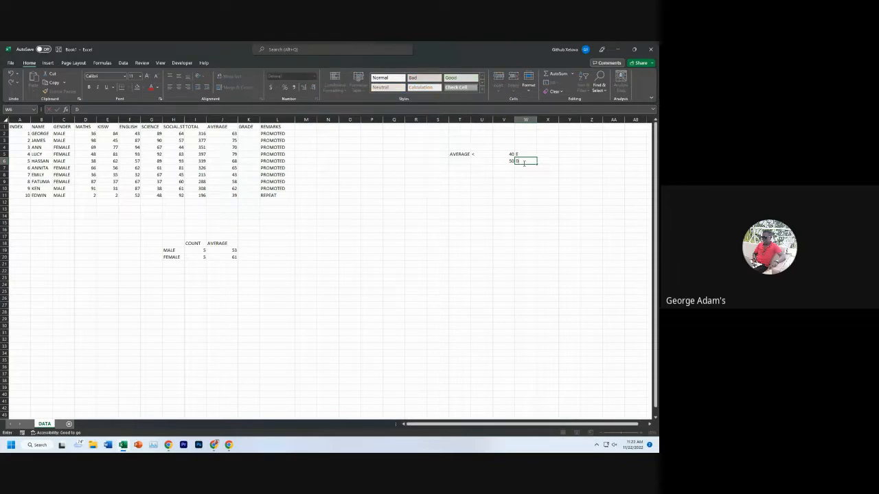
pyautogui.click(508, 170)
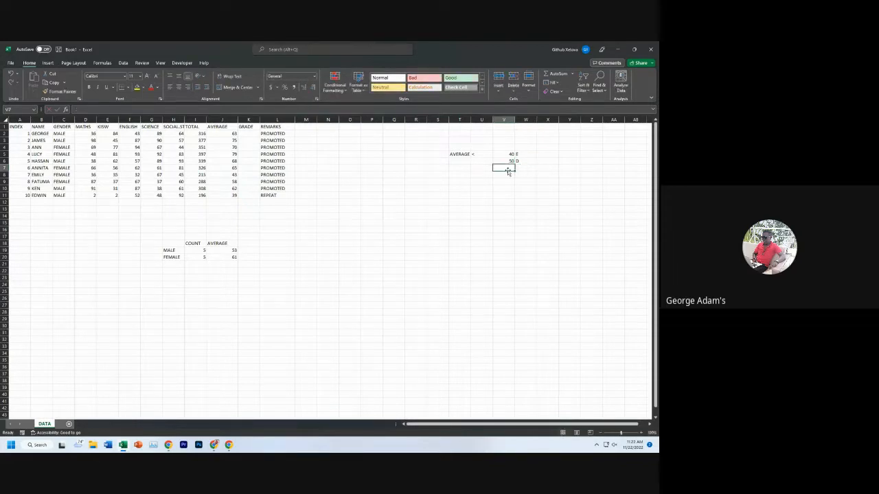
pyautogui.write('60')
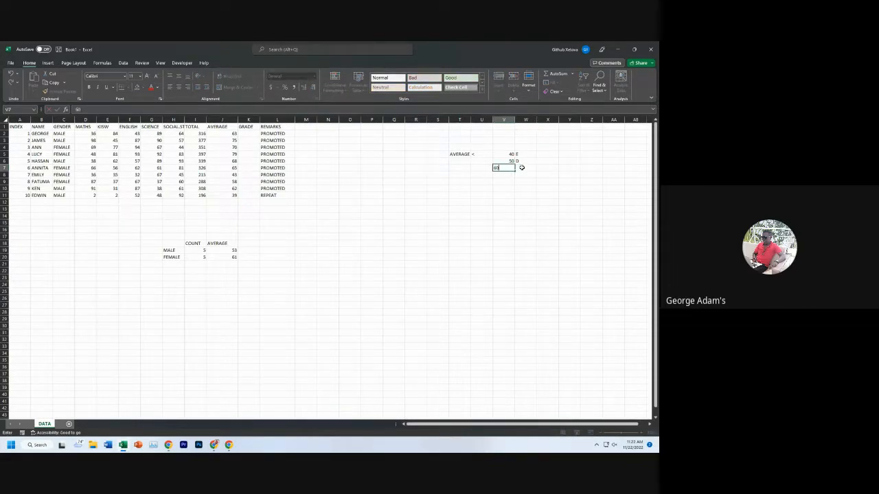
pyautogui.click(522, 167)
pyautogui.write('C')
# Step: Add the boundary 70 in V8 with grade B in W8
pyautogui.click(504, 176)
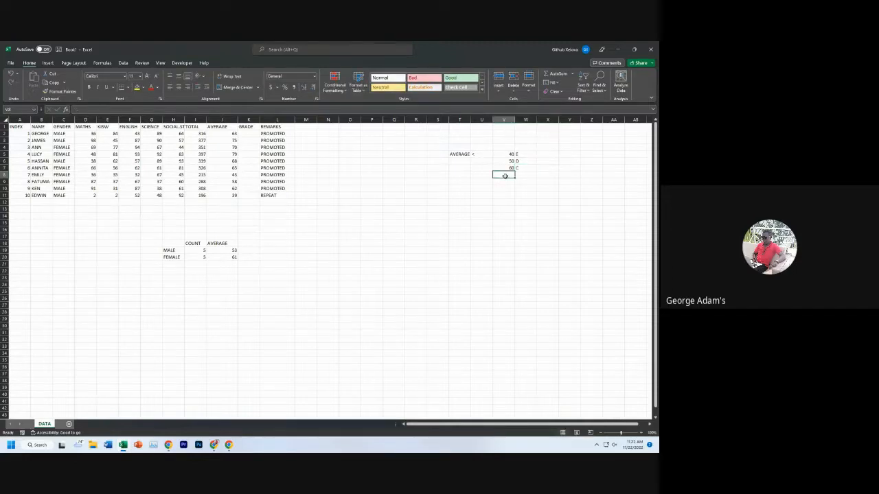
pyautogui.write('70')
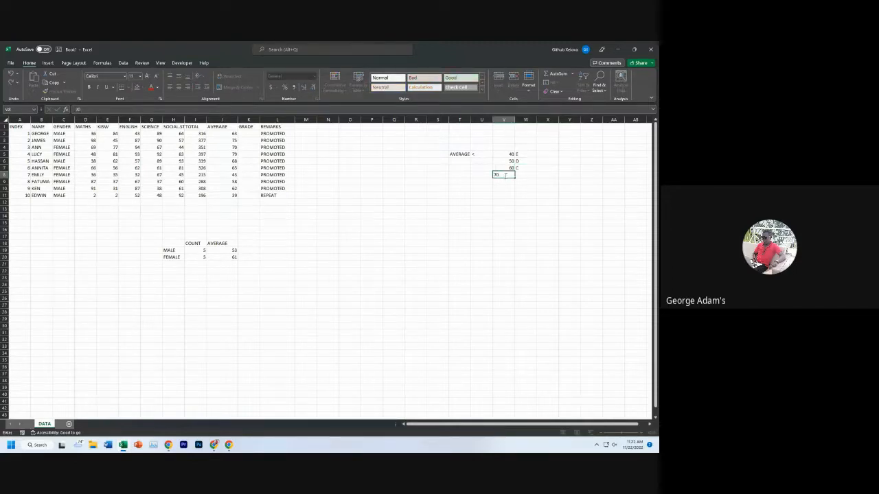
pyautogui.click(503, 230)
pyautogui.click(525, 174)
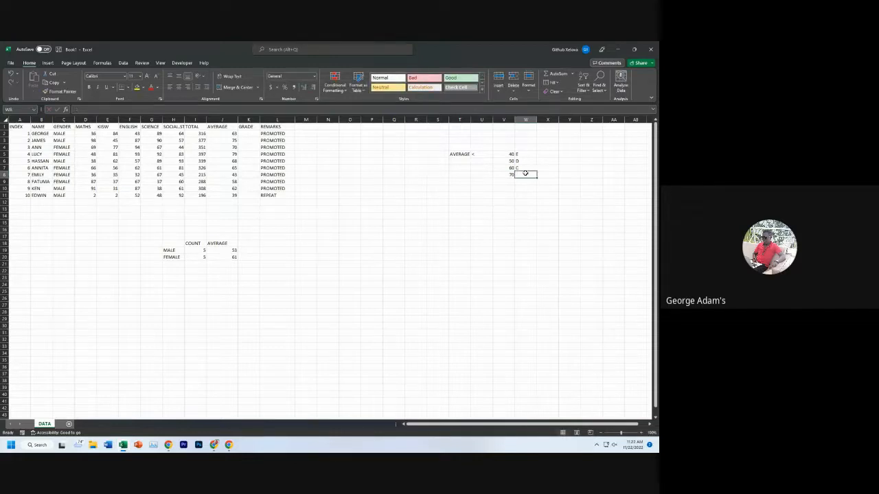
pyautogui.write('B')
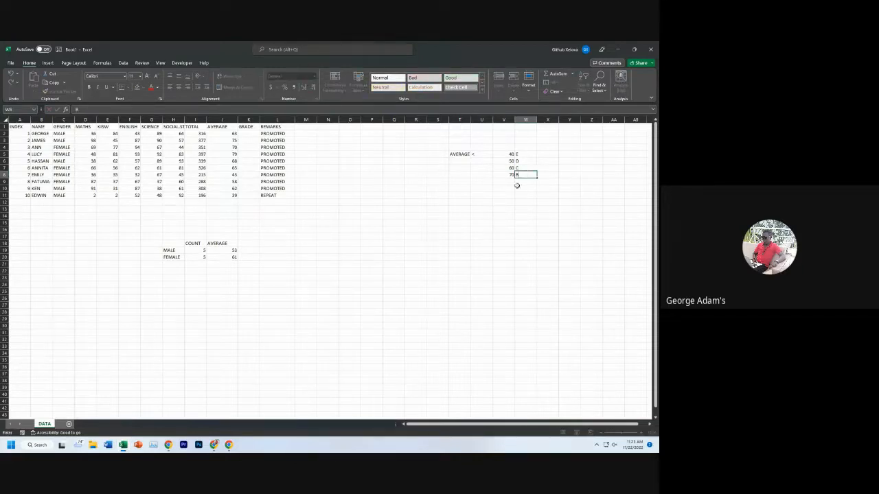
# Step: Complete the grading key's row 9 with grade A in W9 and the sign > in U9
pyautogui.click(503, 183)
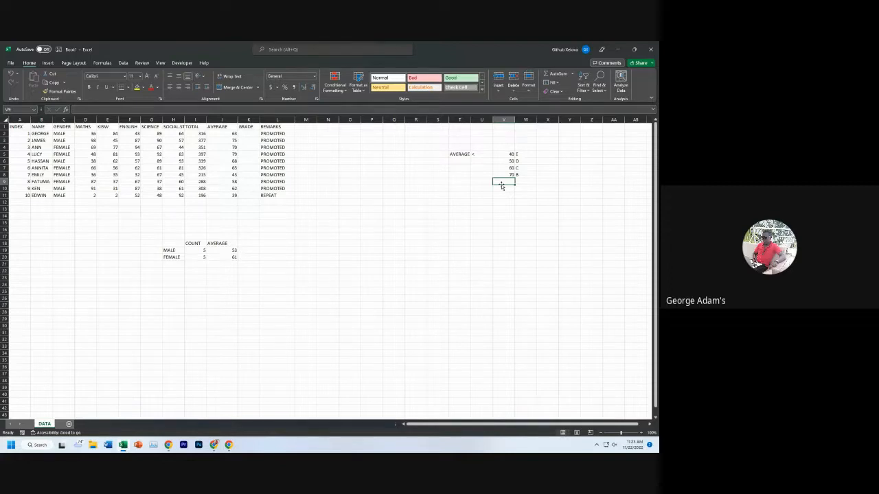
pyautogui.click(526, 181)
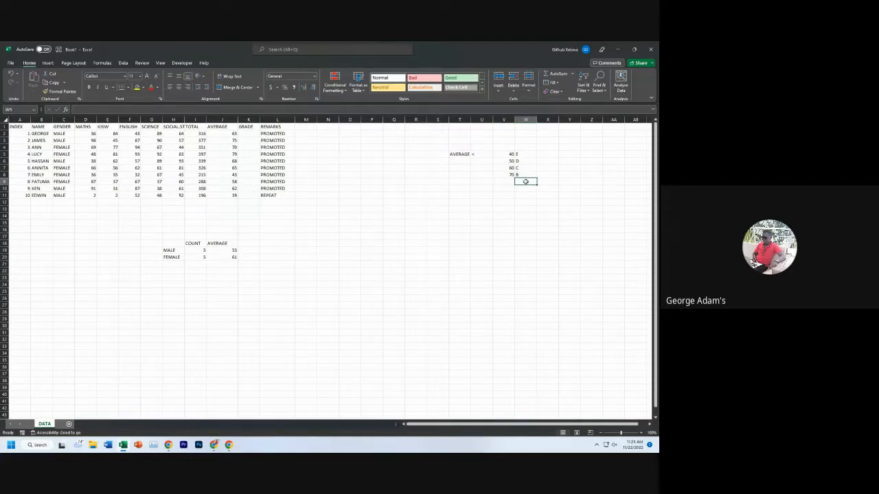
pyautogui.write('A')
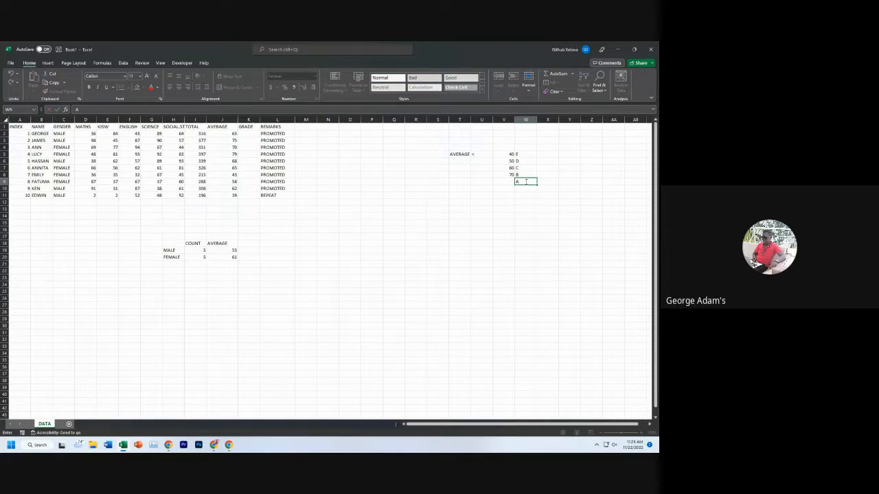
pyautogui.click(475, 183)
pyautogui.write('=')
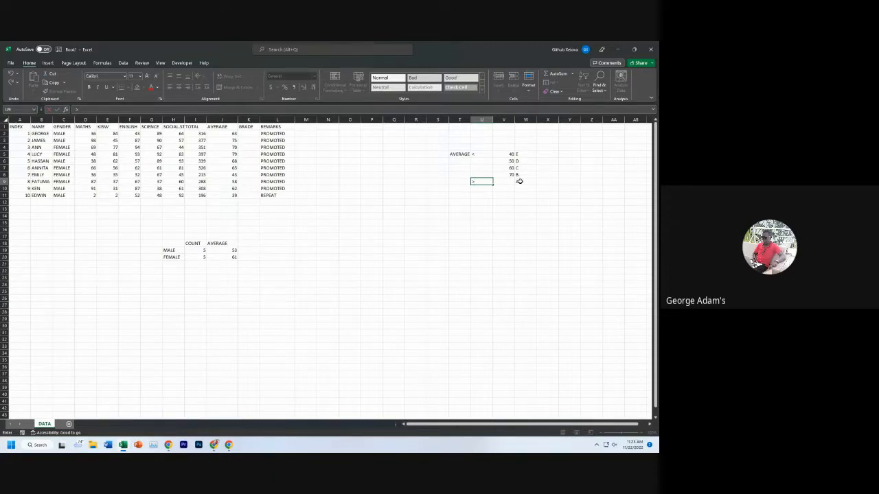
# Step: Start an IF formula in K2 that returns "E" when the average in J2 is below 40
pyautogui.click(245, 133)
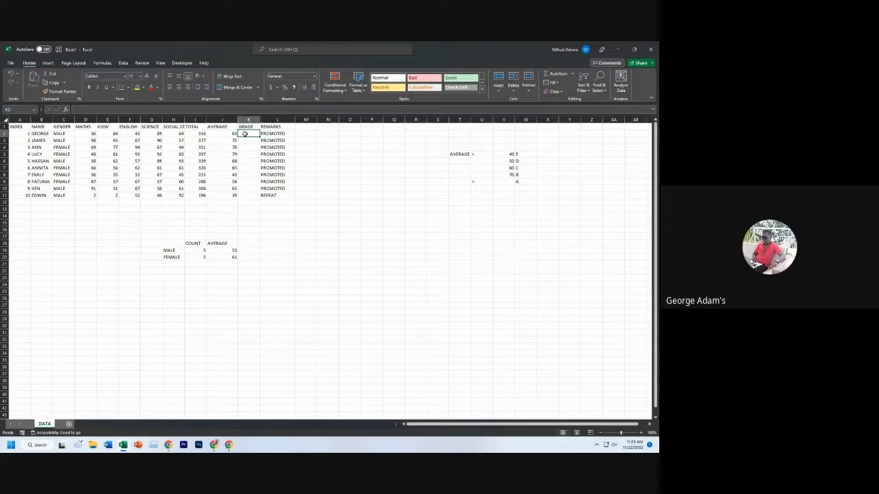
pyautogui.write('=IF')
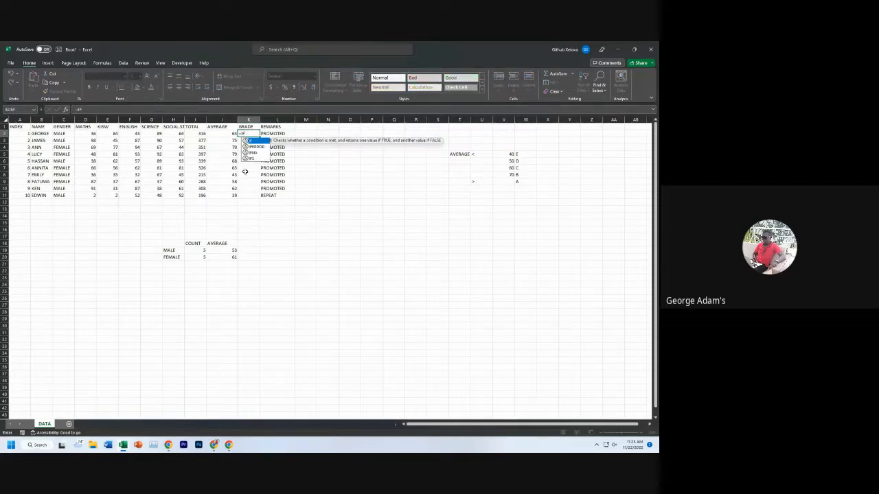
pyautogui.doubleClick(256, 141)
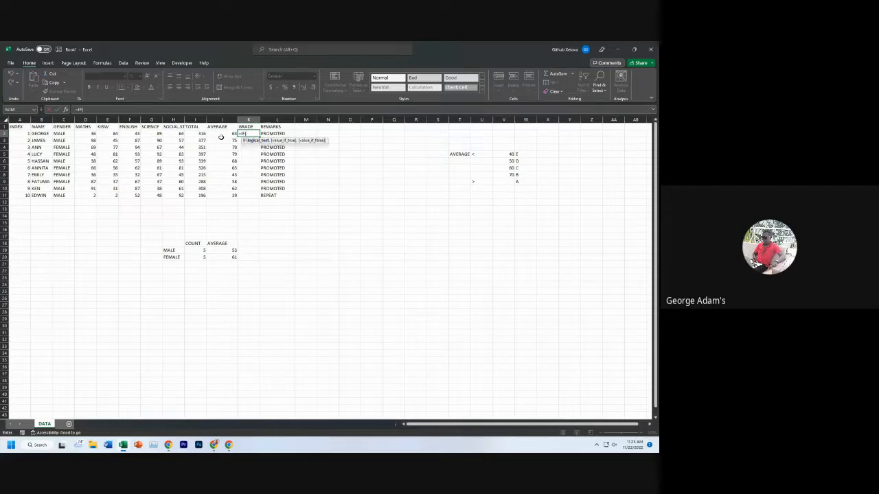
pyautogui.click(221, 135)
pyautogui.write('<40,')
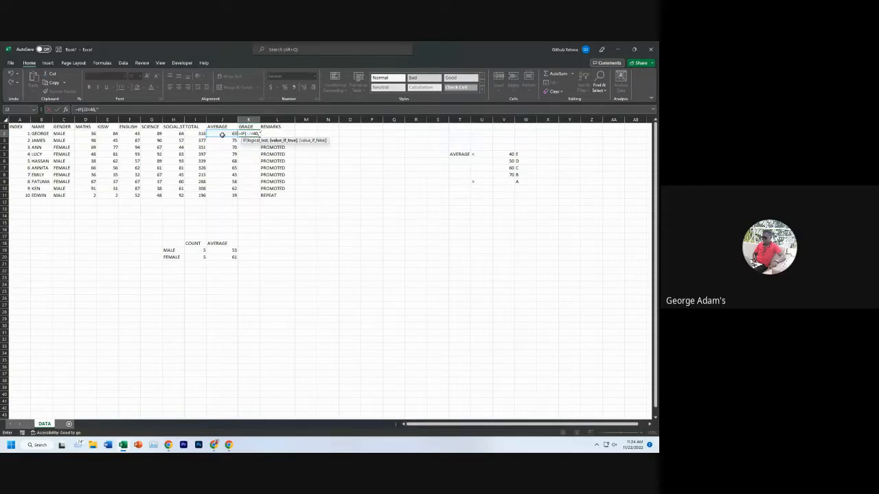
pyautogui.write('"E')
pyautogui.write('",')
pyautogui.write('"')
# Step: Nest a second IF in the K2 formula that returns "D" when J2 is below 50
pyautogui.write('IF')
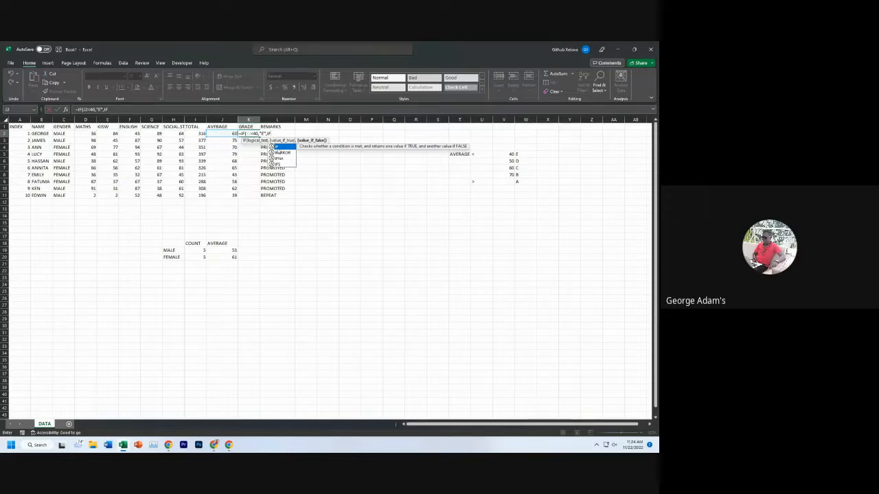
pyautogui.doubleClick(276, 147)
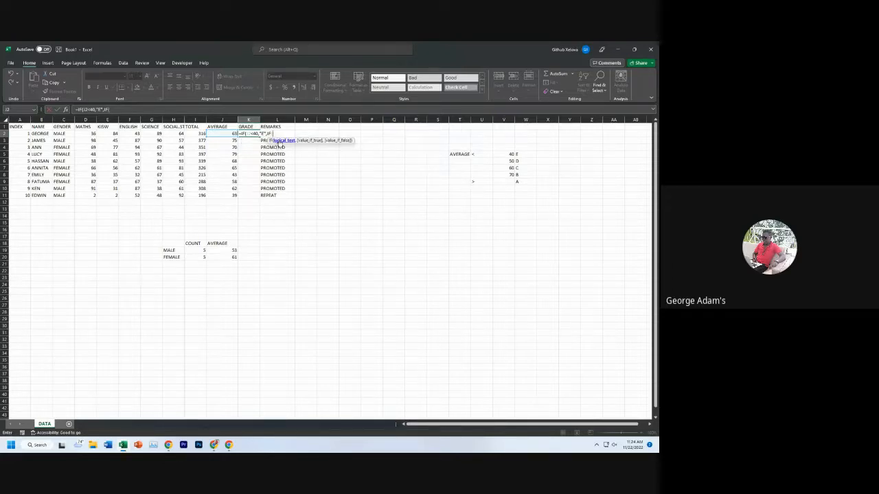
pyautogui.click(227, 135)
pyautogui.write('<50,')
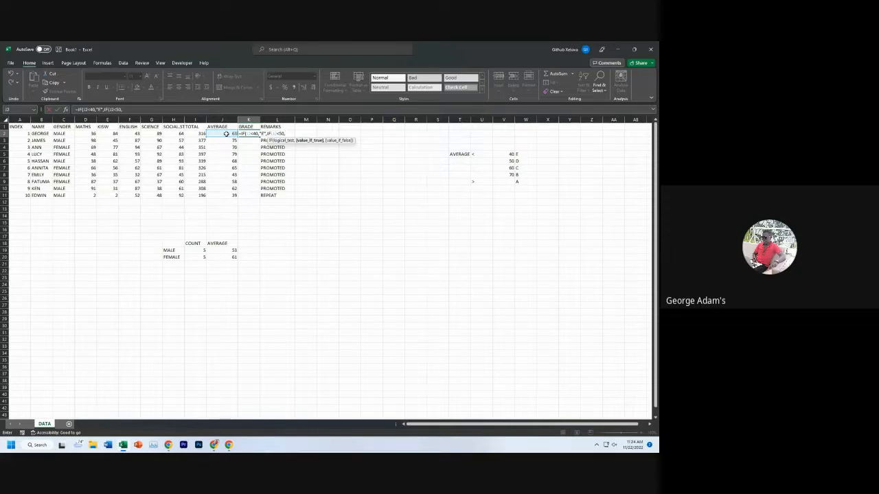
pyautogui.write('"D",IF')
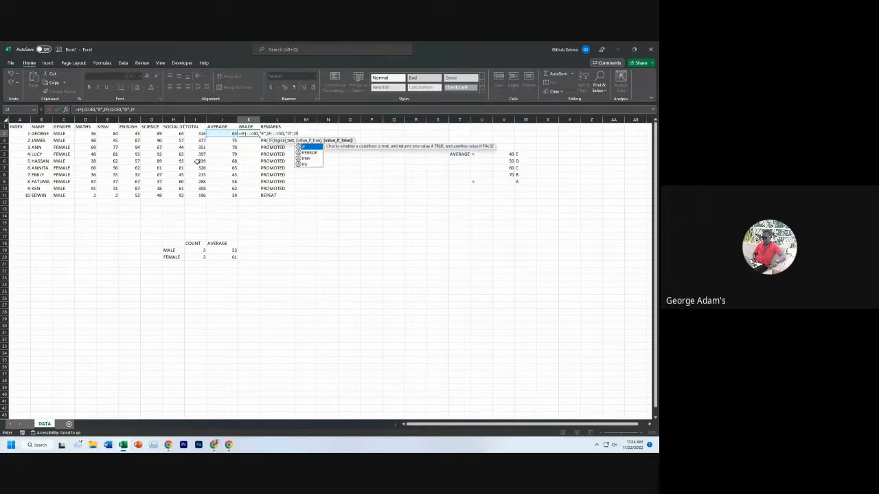
# Step: Add a third nested IF to the K2 formula returning "C" when J2 is below 60
pyautogui.doubleClick(302, 147)
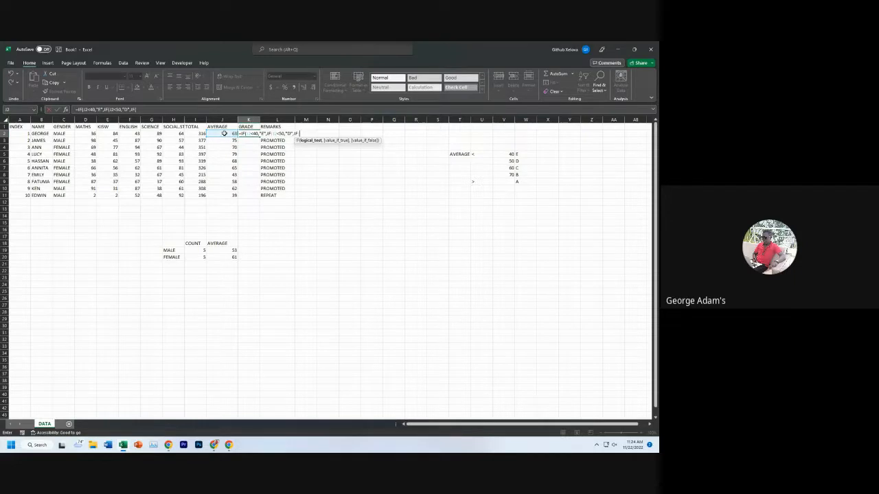
pyautogui.click(223, 133)
pyautogui.write('<')
pyautogui.write('60,"C')
pyautogui.write(',IF')
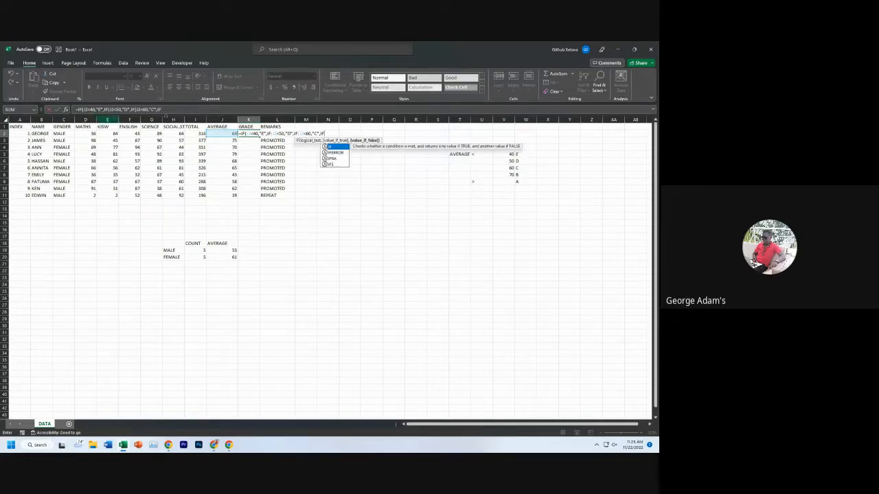
# Step: Finish the K2 formula with a nested IF returning "B" when J2 is below 70, otherwise "A", accepting the proposed closing-bracket correction
pyautogui.doubleClick(335, 148)
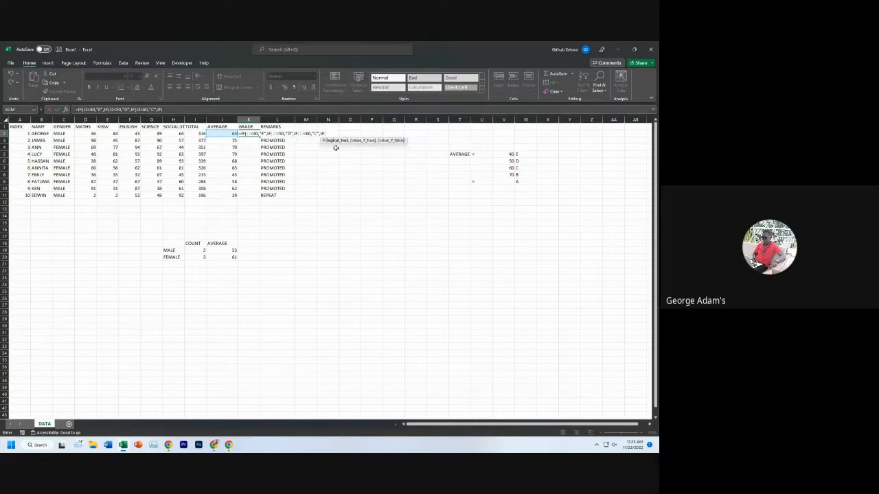
pyautogui.click(221, 133)
pyautogui.write('<70,"')
pyautogui.write('B",')
pyautogui.write('A')
pyautogui.press('Return')
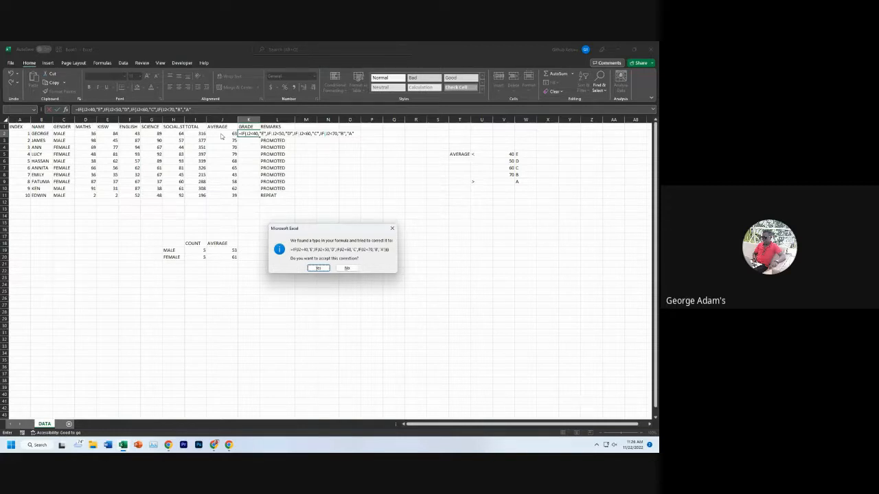
pyautogui.click(319, 268)
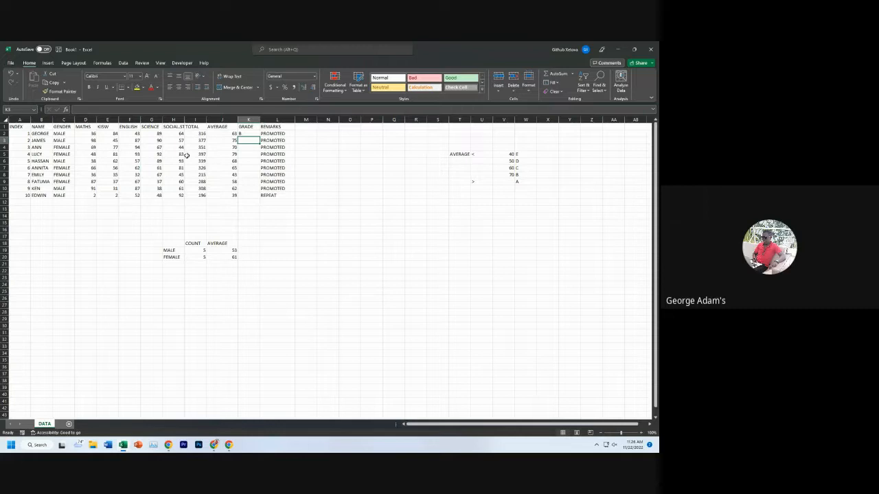
# Step: Fill the grade formula from K2 down through K11, and switch away from the workbook
pyautogui.click(244, 133)
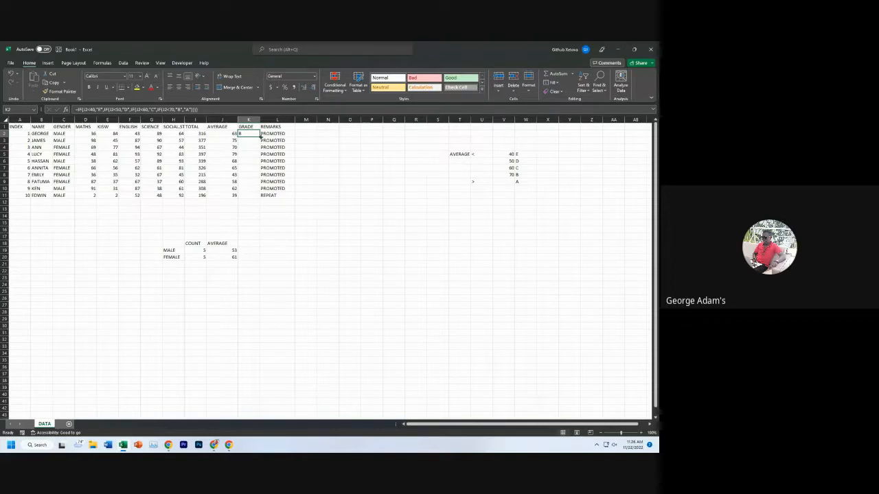
pyautogui.moveTo(260, 137); pyautogui.dragTo(260, 201)
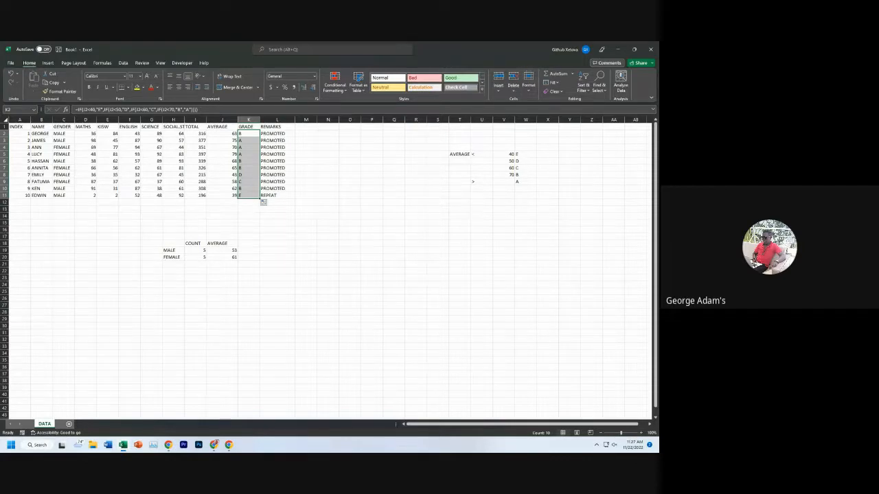
pyautogui.hotkey('alt', 'Tab')
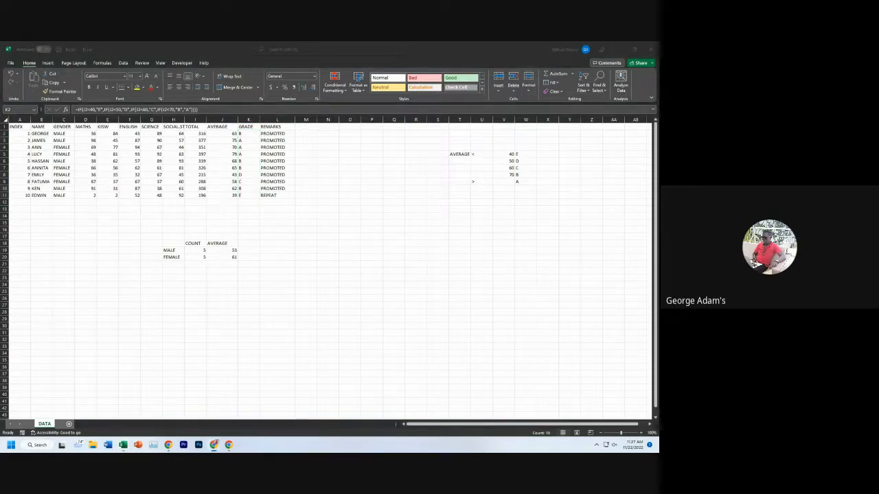